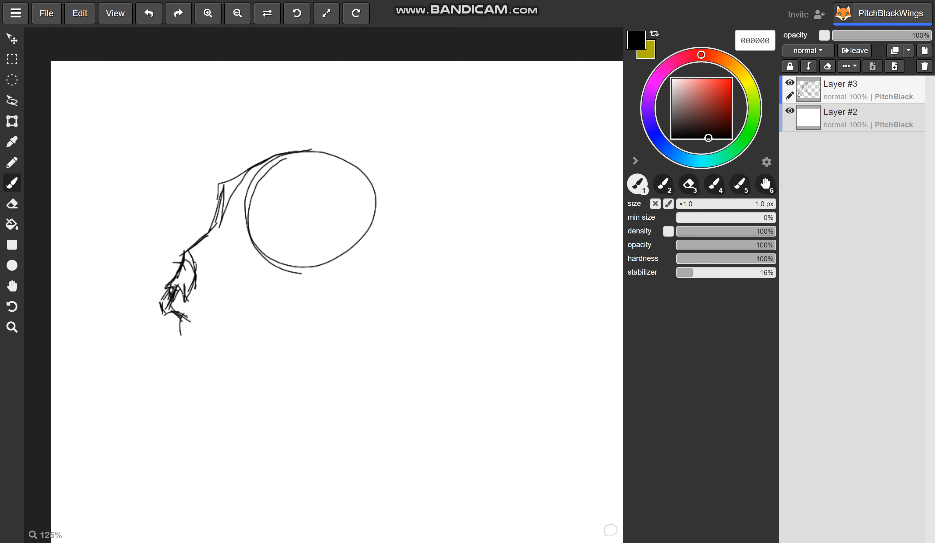
- Sketch pointed teeth along the first skull's upper jaw, and reinforce the jaw edge and cranium outline
{"action": "left_click_drag", "start_coordinate": [181, 319], "coordinate": [197, 351]}
{"action": "left_click_drag", "start_coordinate": [196, 351], "coordinate": [196, 327]}
{"action": "left_click_drag", "start_coordinate": [198, 339], "coordinate": [199, 317]}
{"action": "mouse_move", "coordinate": [203, 316]}
{"action": "left_mouse_down"}
{"action": "mouse_move", "coordinate": [184, 325]}
{"action": "mouse_move", "coordinate": [178, 342]}
{"action": "mouse_move", "coordinate": [166, 337]}
{"action": "mouse_move", "coordinate": [217, 341]}
{"action": "mouse_move", "coordinate": [228, 314]}
{"action": "left_mouse_up"}
{"action": "mouse_move", "coordinate": [222, 311]}
{"action": "left_mouse_down"}
{"action": "mouse_move", "coordinate": [248, 303]}
{"action": "mouse_move", "coordinate": [253, 320]}
{"action": "mouse_move", "coordinate": [263, 279]}
{"action": "mouse_move", "coordinate": [307, 250]}
{"action": "mouse_move", "coordinate": [322, 261]}
{"action": "mouse_move", "coordinate": [366, 228]}
{"action": "mouse_move", "coordinate": [374, 197]}
{"action": "mouse_move", "coordinate": [347, 156]}
{"action": "mouse_move", "coordinate": [322, 149]}
{"action": "mouse_move", "coordinate": [362, 180]}
{"action": "mouse_move", "coordinate": [357, 250]}
{"action": "mouse_move", "coordinate": [324, 265]}
{"action": "mouse_move", "coordinate": [289, 260]}
{"action": "mouse_move", "coordinate": [266, 281]}
{"action": "left_mouse_up"}
{"action": "left_click_drag", "start_coordinate": [276, 264], "coordinate": [265, 285]}
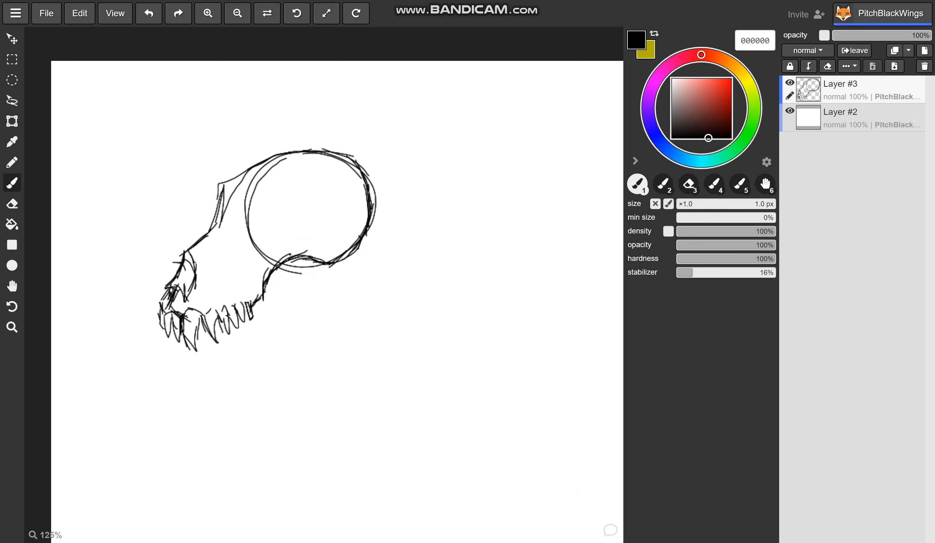
- Sketch a slanted oval eye socket at the front of the first skull's cranium
{"action": "left_click_drag", "start_coordinate": [275, 196], "coordinate": [241, 262]}
{"action": "mouse_move", "coordinate": [265, 206]}
{"action": "left_mouse_down"}
{"action": "mouse_move", "coordinate": [249, 228]}
{"action": "mouse_move", "coordinate": [298, 224]}
{"action": "mouse_move", "coordinate": [280, 250]}
{"action": "mouse_move", "coordinate": [252, 261]}
{"action": "mouse_move", "coordinate": [269, 207]}
{"action": "mouse_move", "coordinate": [243, 261]}
{"action": "mouse_move", "coordinate": [295, 233]}
{"action": "mouse_move", "coordinate": [266, 259]}
{"action": "left_mouse_up"}
{"action": "left_click_drag", "start_coordinate": [251, 222], "coordinate": [240, 266]}
{"action": "mouse_move", "coordinate": [285, 197]}
{"action": "left_mouse_down"}
{"action": "mouse_move", "coordinate": [246, 249]}
{"action": "mouse_move", "coordinate": [289, 198]}
{"action": "mouse_move", "coordinate": [300, 218]}
{"action": "mouse_move", "coordinate": [265, 256]}
{"action": "left_mouse_up"}
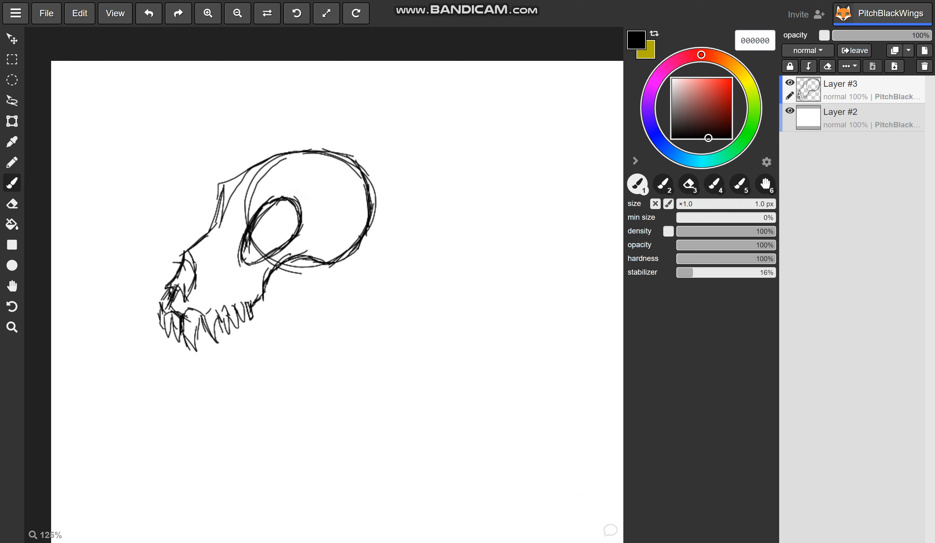
{"action": "left_click_drag", "start_coordinate": [211, 161], "coordinate": [246, 141]}
{"action": "mouse_move", "coordinate": [186, 169]}
{"action": "left_mouse_down"}
{"action": "mouse_move", "coordinate": [195, 184]}
{"action": "mouse_move", "coordinate": [214, 172]}
{"action": "left_mouse_up"}
{"action": "left_click", "coordinate": [149, 13]}
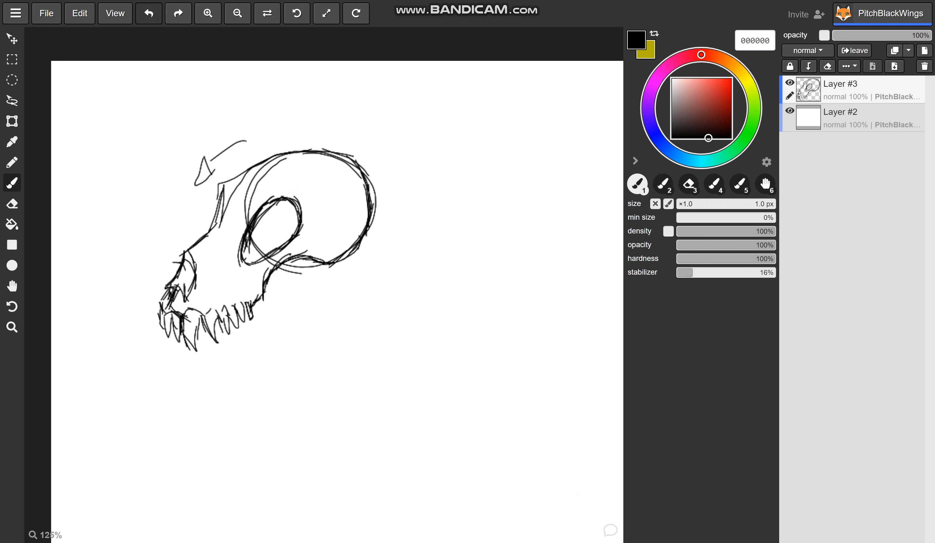
{"action": "left_click", "coordinate": [149, 13]}
{"action": "left_click", "coordinate": [149, 13]}
- Sketch a narrow upright oval for the temple hollow near the back of the first skull's cranium
{"action": "mouse_move", "coordinate": [328, 172]}
{"action": "left_mouse_down"}
{"action": "mouse_move", "coordinate": [323, 212]}
{"action": "mouse_move", "coordinate": [322, 204]}
{"action": "mouse_move", "coordinate": [343, 238]}
{"action": "left_mouse_up"}
{"action": "left_click_drag", "start_coordinate": [343, 192], "coordinate": [353, 222]}
{"action": "mouse_move", "coordinate": [327, 174]}
{"action": "left_mouse_down"}
{"action": "mouse_move", "coordinate": [340, 233]}
{"action": "mouse_move", "coordinate": [321, 170]}
{"action": "mouse_move", "coordinate": [337, 235]}
{"action": "mouse_move", "coordinate": [350, 212]}
{"action": "mouse_move", "coordinate": [355, 219]}
{"action": "left_mouse_up"}
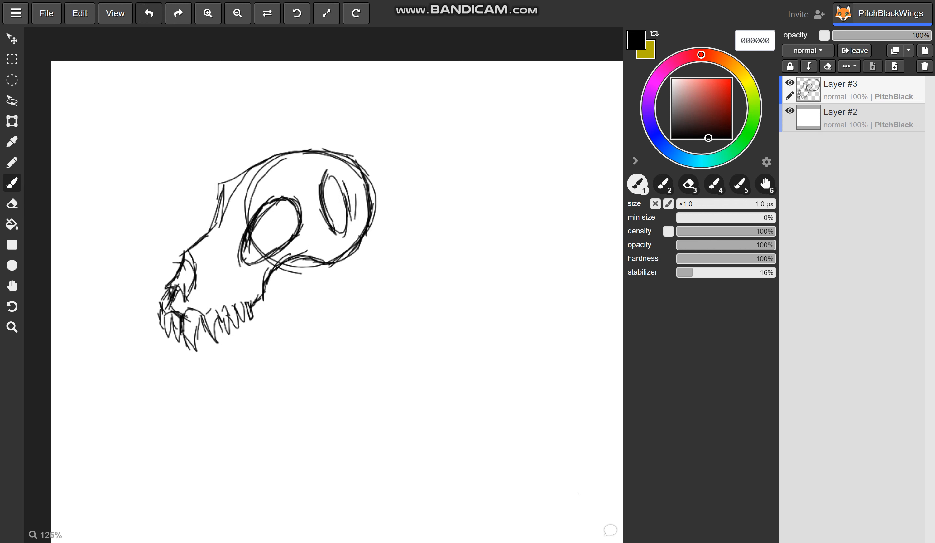
- Add short shading lines on the first skull's muzzle and brow, and draw a check mark beside the skull
{"action": "mouse_move", "coordinate": [211, 273]}
{"action": "left_mouse_down"}
{"action": "mouse_move", "coordinate": [210, 300]}
{"action": "mouse_move", "coordinate": [249, 294]}
{"action": "mouse_move", "coordinate": [216, 293]}
{"action": "mouse_move", "coordinate": [226, 295]}
{"action": "left_mouse_up"}
{"action": "left_click_drag", "start_coordinate": [212, 260], "coordinate": [225, 261]}
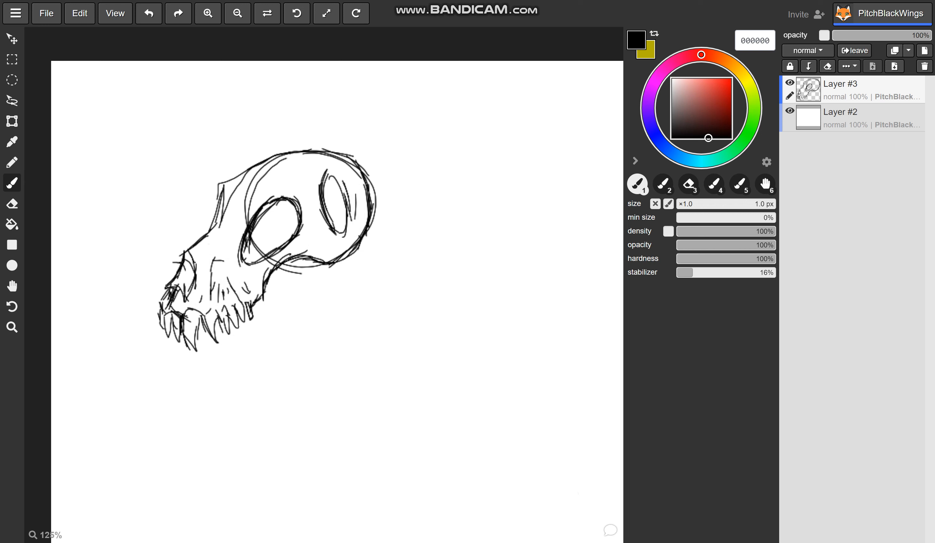
{"action": "mouse_move", "coordinate": [301, 180]}
{"action": "left_mouse_down"}
{"action": "mouse_move", "coordinate": [263, 192]}
{"action": "mouse_move", "coordinate": [239, 223]}
{"action": "left_mouse_up"}
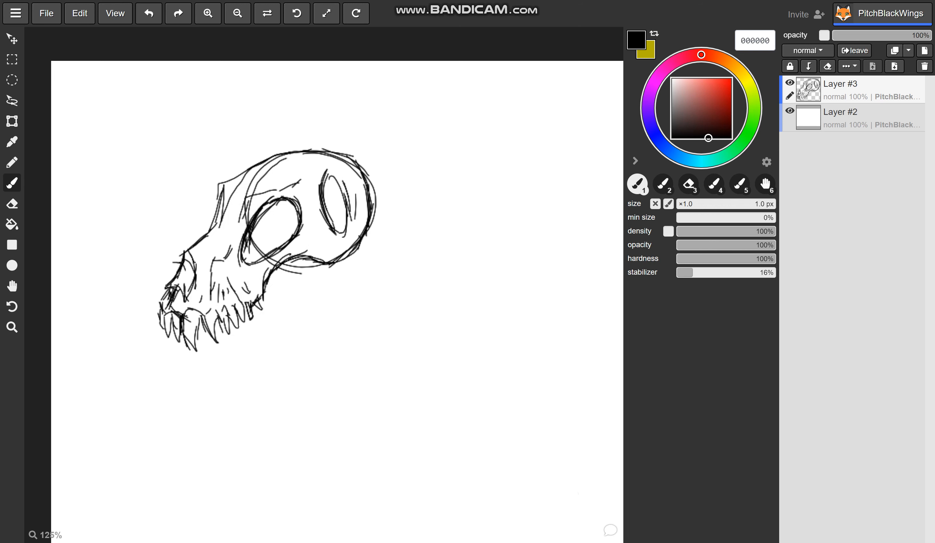
{"action": "left_click_drag", "start_coordinate": [377, 246], "coordinate": [433, 207]}
- Draw a smaller circle for the second skull's cranium in the blank area to the right of the first skull
{"action": "key", "text": "space"}
{"action": "mouse_move", "coordinate": [391, 283]}
{"action": "left_mouse_down"}
{"action": "mouse_move", "coordinate": [370, 159]}
{"action": "mouse_move", "coordinate": [325, 232]}
{"action": "mouse_move", "coordinate": [254, 312]}
{"action": "mouse_move", "coordinate": [133, 308]}
{"action": "mouse_move", "coordinate": [162, 300]}
{"action": "left_mouse_up"}
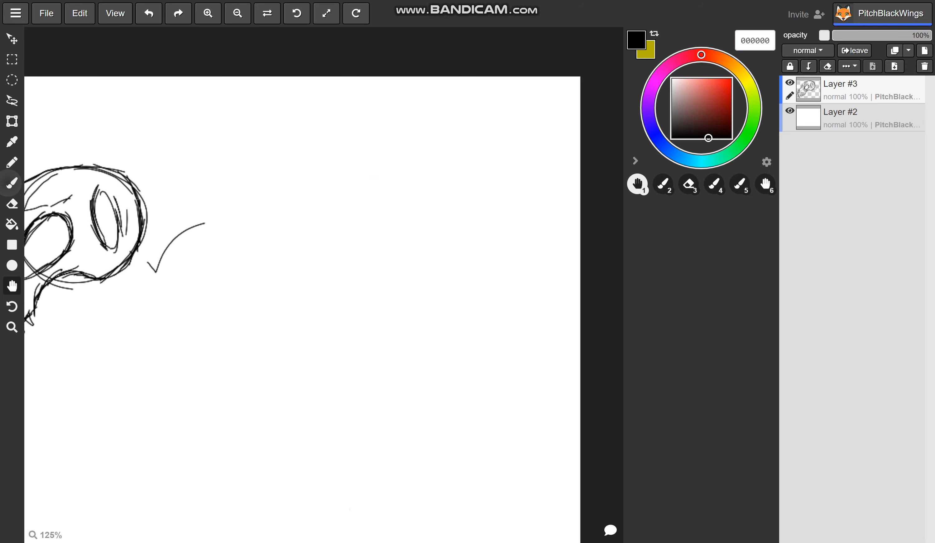
{"action": "left_click", "coordinate": [12, 183]}
{"action": "mouse_move", "coordinate": [439, 172]}
{"action": "left_mouse_down"}
{"action": "mouse_move", "coordinate": [412, 249]}
{"action": "mouse_move", "coordinate": [424, 178]}
{"action": "mouse_move", "coordinate": [447, 170]}
{"action": "mouse_move", "coordinate": [423, 261]}
{"action": "left_mouse_up"}
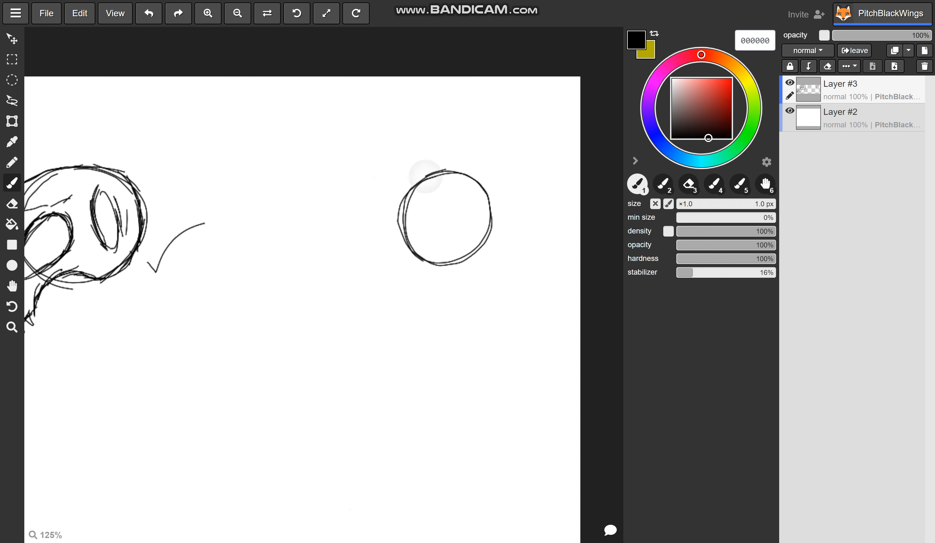
- Sketch the second skull's brow ridge, sloping snout and nose cavity, with a large fang below
{"action": "left_click_drag", "start_coordinate": [445, 170], "coordinate": [423, 177]}
{"action": "left_click_drag", "start_coordinate": [436, 172], "coordinate": [397, 185]}
{"action": "mouse_move", "coordinate": [426, 171]}
{"action": "left_mouse_down"}
{"action": "mouse_move", "coordinate": [379, 186]}
{"action": "mouse_move", "coordinate": [356, 228]}
{"action": "left_mouse_up"}
{"action": "mouse_move", "coordinate": [383, 194]}
{"action": "left_mouse_down"}
{"action": "mouse_move", "coordinate": [334, 246]}
{"action": "mouse_move", "coordinate": [341, 274]}
{"action": "mouse_move", "coordinate": [314, 272]}
{"action": "mouse_move", "coordinate": [346, 266]}
{"action": "mouse_move", "coordinate": [338, 277]}
{"action": "mouse_move", "coordinate": [320, 275]}
{"action": "mouse_move", "coordinate": [321, 292]}
{"action": "mouse_move", "coordinate": [327, 282]}
{"action": "mouse_move", "coordinate": [307, 288]}
{"action": "mouse_move", "coordinate": [320, 309]}
{"action": "mouse_move", "coordinate": [337, 298]}
{"action": "mouse_move", "coordinate": [329, 313]}
{"action": "mouse_move", "coordinate": [342, 340]}
{"action": "mouse_move", "coordinate": [354, 294]}
{"action": "left_mouse_up"}
{"action": "mouse_move", "coordinate": [351, 289]}
{"action": "left_mouse_down"}
{"action": "mouse_move", "coordinate": [333, 293]}
{"action": "mouse_move", "coordinate": [324, 331]}
{"action": "left_mouse_up"}
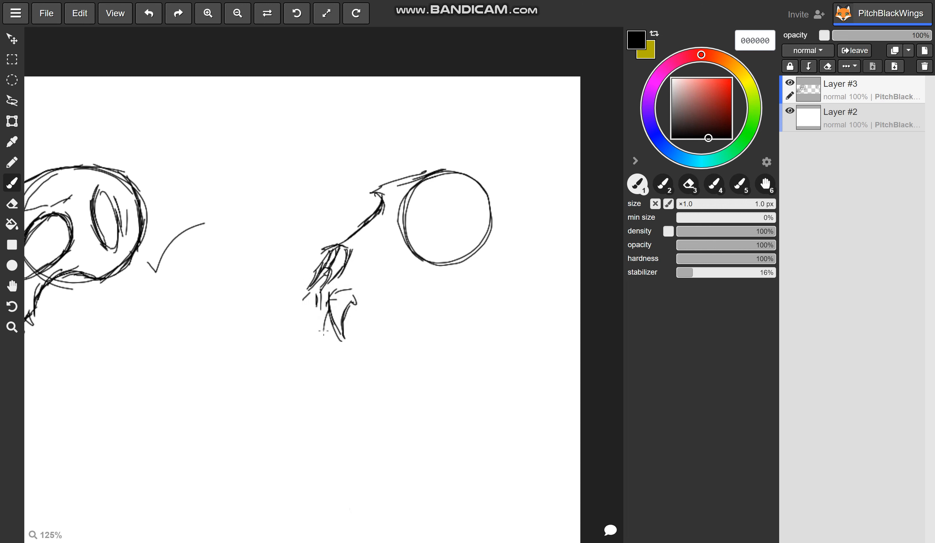
- Sketch the second skull's front and rear teeth along the upper jaw
{"action": "mouse_move", "coordinate": [320, 297]}
{"action": "left_mouse_down"}
{"action": "mouse_move", "coordinate": [311, 327]}
{"action": "mouse_move", "coordinate": [306, 317]}
{"action": "left_mouse_up"}
{"action": "mouse_move", "coordinate": [355, 297]}
{"action": "left_mouse_down"}
{"action": "mouse_move", "coordinate": [372, 329]}
{"action": "mouse_move", "coordinate": [374, 311]}
{"action": "mouse_move", "coordinate": [387, 328]}
{"action": "left_mouse_up"}
{"action": "mouse_move", "coordinate": [381, 293]}
{"action": "left_mouse_down"}
{"action": "mouse_move", "coordinate": [393, 319]}
{"action": "mouse_move", "coordinate": [389, 302]}
{"action": "left_mouse_up"}
- Sketch the second skull's jaw edge and the pointed spikes projecting from the back of the cranium
{"action": "mouse_move", "coordinate": [387, 292]}
{"action": "left_mouse_down"}
{"action": "mouse_move", "coordinate": [394, 311]}
{"action": "mouse_move", "coordinate": [399, 284]}
{"action": "mouse_move", "coordinate": [431, 262]}
{"action": "mouse_move", "coordinate": [515, 279]}
{"action": "mouse_move", "coordinate": [476, 237]}
{"action": "mouse_move", "coordinate": [501, 225]}
{"action": "left_mouse_up"}
{"action": "mouse_move", "coordinate": [483, 236]}
{"action": "left_mouse_down"}
{"action": "mouse_move", "coordinate": [513, 220]}
{"action": "mouse_move", "coordinate": [487, 222]}
{"action": "left_mouse_up"}
{"action": "left_click_drag", "start_coordinate": [488, 206], "coordinate": [490, 223]}
{"action": "left_click_drag", "start_coordinate": [485, 194], "coordinate": [490, 220]}
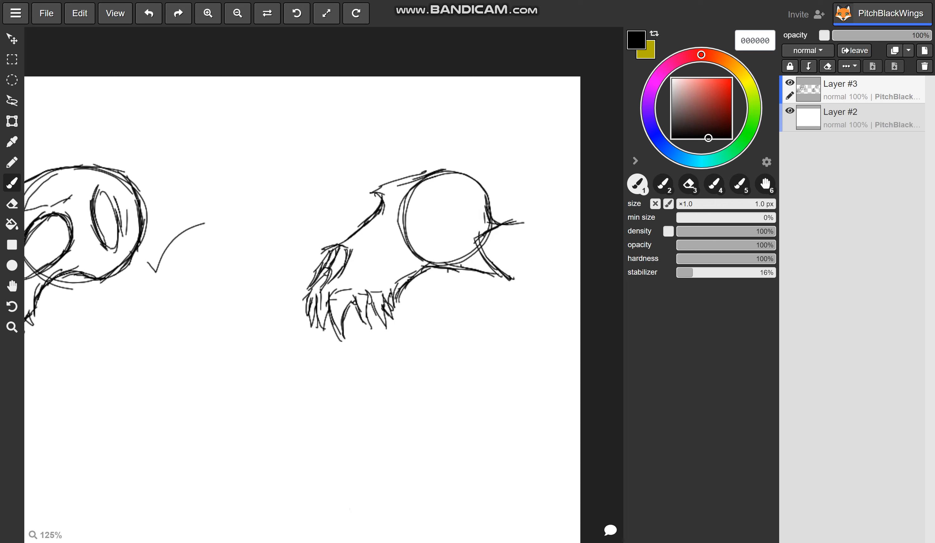
- Sketch the curved temple lines inside the back of the second skull's cranium
{"action": "mouse_move", "coordinate": [452, 173]}
{"action": "left_mouse_down"}
{"action": "mouse_move", "coordinate": [486, 193]}
{"action": "mouse_move", "coordinate": [479, 186]}
{"action": "mouse_move", "coordinate": [460, 223]}
{"action": "mouse_move", "coordinate": [470, 232]}
{"action": "left_mouse_up"}
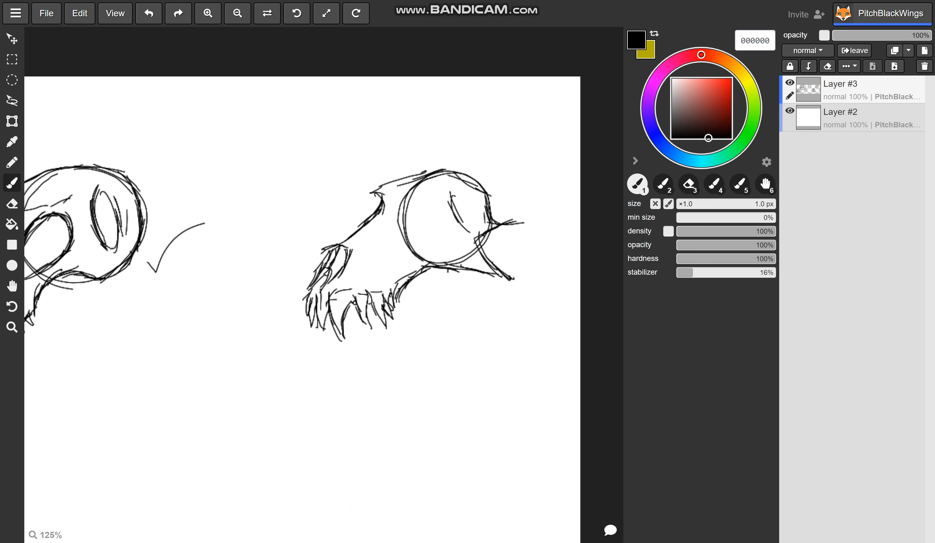
{"action": "left_click_drag", "start_coordinate": [453, 196], "coordinate": [480, 225]}
{"action": "left_click_drag", "start_coordinate": [477, 202], "coordinate": [477, 223]}
{"action": "left_click_drag", "start_coordinate": [475, 201], "coordinate": [478, 213]}
- Sketch a narrow slanted eye socket across the front edge of the second skull's cranium circle
{"action": "left_click_drag", "start_coordinate": [418, 217], "coordinate": [389, 258]}
{"action": "mouse_move", "coordinate": [412, 210]}
{"action": "left_mouse_down"}
{"action": "mouse_move", "coordinate": [386, 262]}
{"action": "mouse_move", "coordinate": [432, 210]}
{"action": "left_mouse_up"}
{"action": "mouse_move", "coordinate": [434, 213]}
{"action": "left_mouse_down"}
{"action": "mouse_move", "coordinate": [424, 244]}
{"action": "mouse_move", "coordinate": [398, 262]}
{"action": "mouse_move", "coordinate": [395, 239]}
{"action": "mouse_move", "coordinate": [383, 265]}
{"action": "left_mouse_up"}
{"action": "mouse_move", "coordinate": [422, 213]}
{"action": "left_mouse_down"}
{"action": "mouse_move", "coordinate": [398, 231]}
{"action": "mouse_move", "coordinate": [394, 252]}
{"action": "left_mouse_up"}
{"action": "left_click_drag", "start_coordinate": [395, 252], "coordinate": [412, 237]}
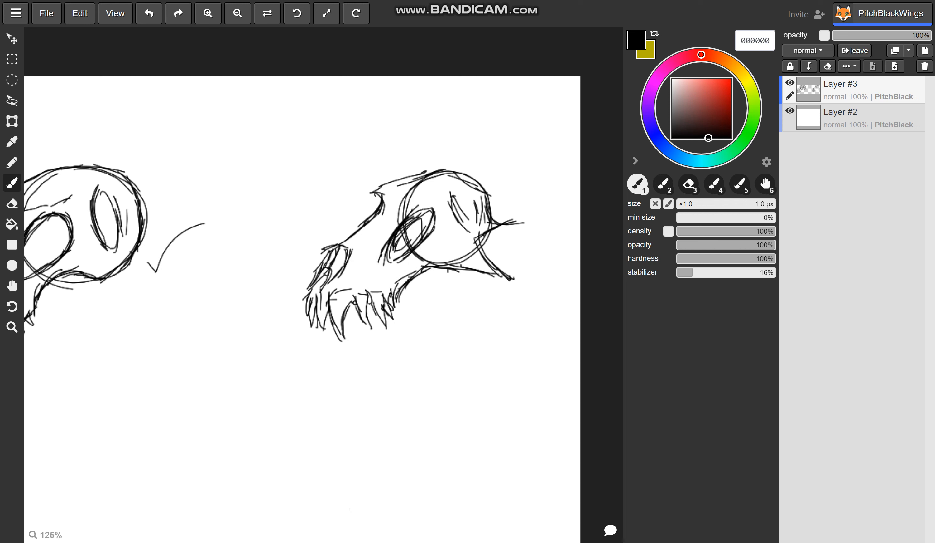
- Add short shading lines above the second skull's teeth and between its brow and eye socket
{"action": "left_click_drag", "start_coordinate": [368, 280], "coordinate": [369, 285]}
{"action": "left_click_drag", "start_coordinate": [370, 274], "coordinate": [382, 285]}
{"action": "left_click_drag", "start_coordinate": [424, 185], "coordinate": [382, 227]}
{"action": "left_click_drag", "start_coordinate": [402, 213], "coordinate": [383, 253]}
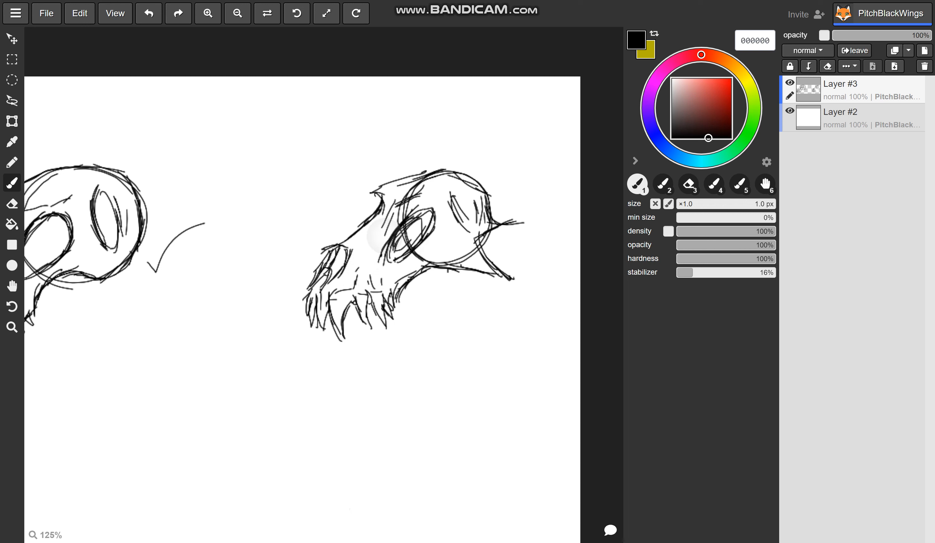
{"action": "left_click_drag", "start_coordinate": [428, 178], "coordinate": [374, 212]}
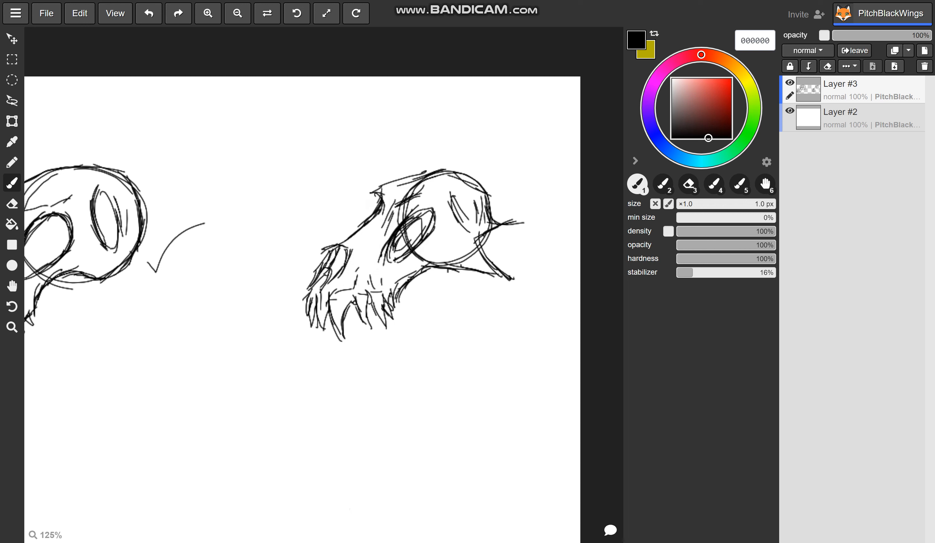
- Sketch a long curved horn rising backward from the second skull's cranium, including the horn's base
{"action": "mouse_move", "coordinate": [440, 169]}
{"action": "left_mouse_down"}
{"action": "mouse_move", "coordinate": [511, 146]}
{"action": "mouse_move", "coordinate": [538, 120]}
{"action": "mouse_move", "coordinate": [539, 146]}
{"action": "left_mouse_up"}
{"action": "mouse_move", "coordinate": [552, 110]}
{"action": "left_mouse_down"}
{"action": "mouse_move", "coordinate": [530, 167]}
{"action": "mouse_move", "coordinate": [491, 195]}
{"action": "left_mouse_up"}
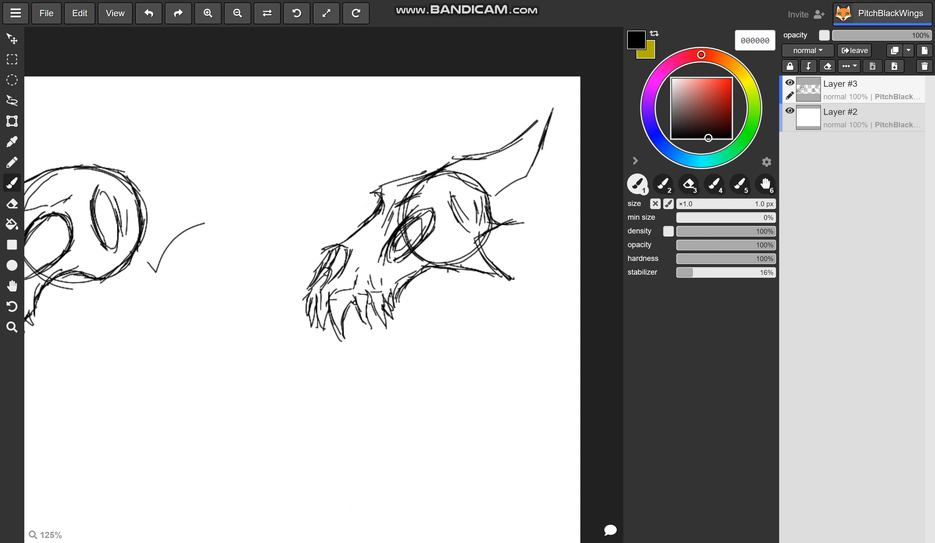
{"action": "left_click_drag", "start_coordinate": [527, 171], "coordinate": [489, 198]}
{"action": "left_click_drag", "start_coordinate": [500, 183], "coordinate": [481, 203]}
{"action": "left_click_drag", "start_coordinate": [480, 204], "coordinate": [483, 214]}
{"action": "left_click_drag", "start_coordinate": [436, 175], "coordinate": [480, 207]}
{"action": "left_click_drag", "start_coordinate": [443, 183], "coordinate": [462, 203]}
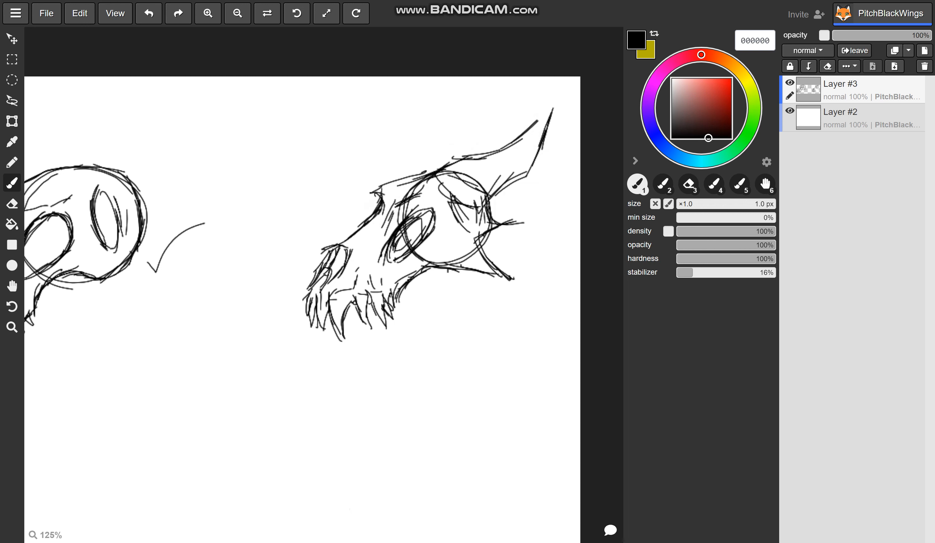
- Sketch a second horn behind the first one on the second skull, and add ridge lines across the front horn
{"action": "left_click_drag", "start_coordinate": [393, 183], "coordinate": [494, 118]}
{"action": "mouse_move", "coordinate": [491, 143]}
{"action": "left_mouse_down"}
{"action": "mouse_move", "coordinate": [504, 103]}
{"action": "mouse_move", "coordinate": [484, 159]}
{"action": "left_mouse_up"}
{"action": "mouse_move", "coordinate": [495, 118]}
{"action": "left_mouse_down"}
{"action": "mouse_move", "coordinate": [467, 147]}
{"action": "mouse_move", "coordinate": [480, 183]}
{"action": "left_mouse_up"}
{"action": "mouse_move", "coordinate": [464, 165]}
{"action": "left_mouse_down"}
{"action": "mouse_move", "coordinate": [484, 177]}
{"action": "mouse_move", "coordinate": [512, 172]}
{"action": "left_mouse_up"}
{"action": "mouse_move", "coordinate": [502, 151]}
{"action": "left_mouse_down"}
{"action": "mouse_move", "coordinate": [519, 163]}
{"action": "mouse_move", "coordinate": [536, 154]}
{"action": "left_mouse_up"}
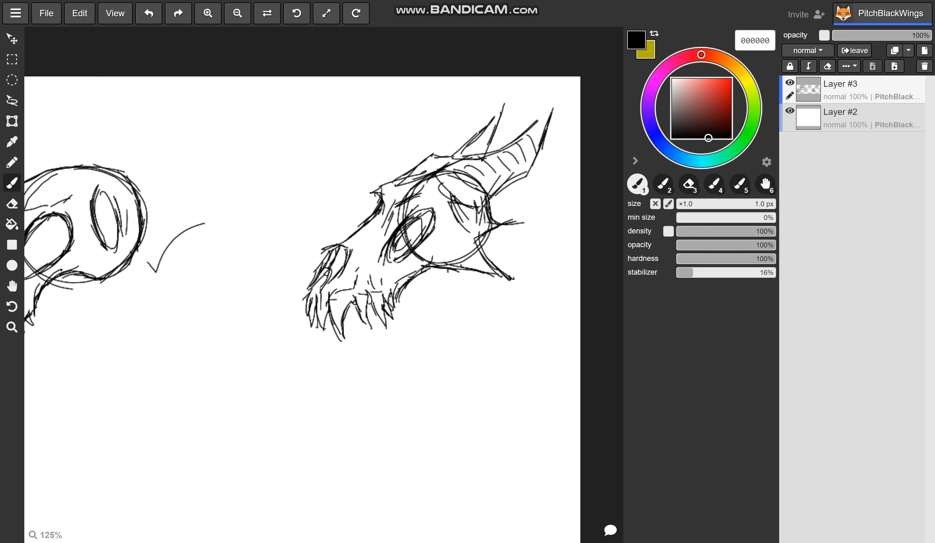
- Add shading strokes to the second skull's lower cranium and along its jaw edge
{"action": "mouse_move", "coordinate": [449, 227]}
{"action": "left_mouse_down"}
{"action": "mouse_move", "coordinate": [433, 261]}
{"action": "mouse_move", "coordinate": [473, 267]}
{"action": "left_mouse_up"}
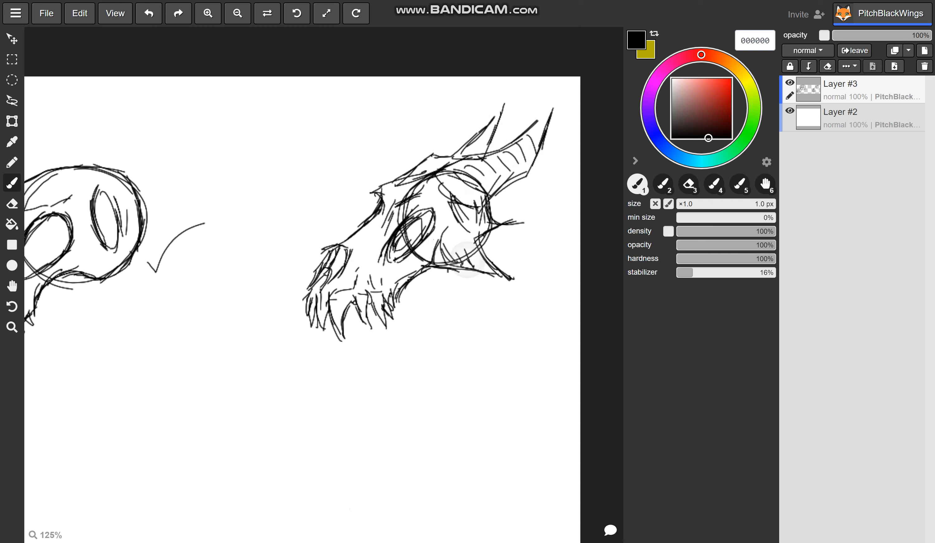
{"action": "left_click_drag", "start_coordinate": [423, 249], "coordinate": [419, 264]}
{"action": "left_click_drag", "start_coordinate": [435, 247], "coordinate": [410, 280]}
{"action": "mouse_move", "coordinate": [428, 248]}
{"action": "left_mouse_down"}
{"action": "mouse_move", "coordinate": [394, 293]}
{"action": "mouse_move", "coordinate": [407, 273]}
{"action": "left_mouse_up"}
{"action": "left_click_drag", "start_coordinate": [429, 251], "coordinate": [422, 263]}
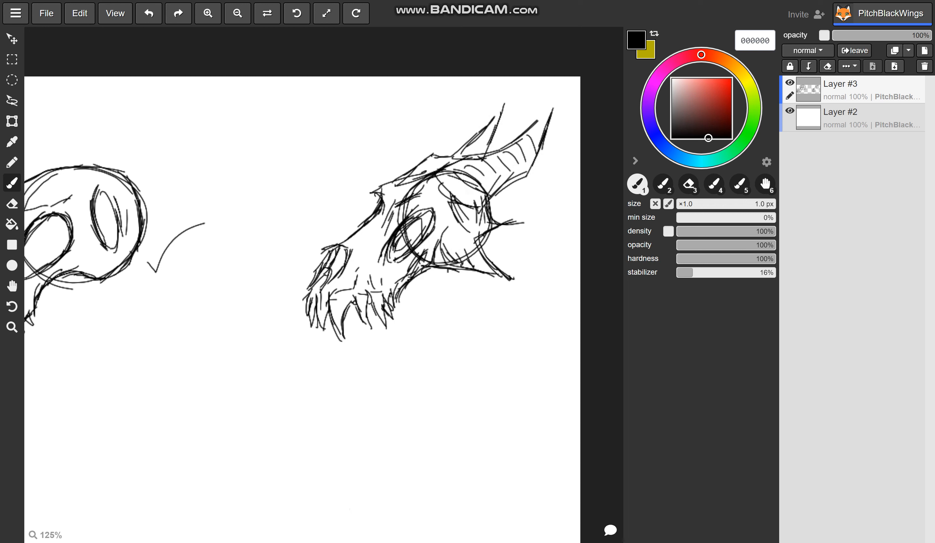
- Darken the second skull's nose cavity and draw a check mark below the skull
{"action": "left_click_drag", "start_coordinate": [342, 248], "coordinate": [333, 267]}
{"action": "left_click_drag", "start_coordinate": [346, 250], "coordinate": [334, 278]}
{"action": "left_click_drag", "start_coordinate": [342, 256], "coordinate": [334, 267]}
{"action": "left_click_drag", "start_coordinate": [436, 302], "coordinate": [502, 290]}
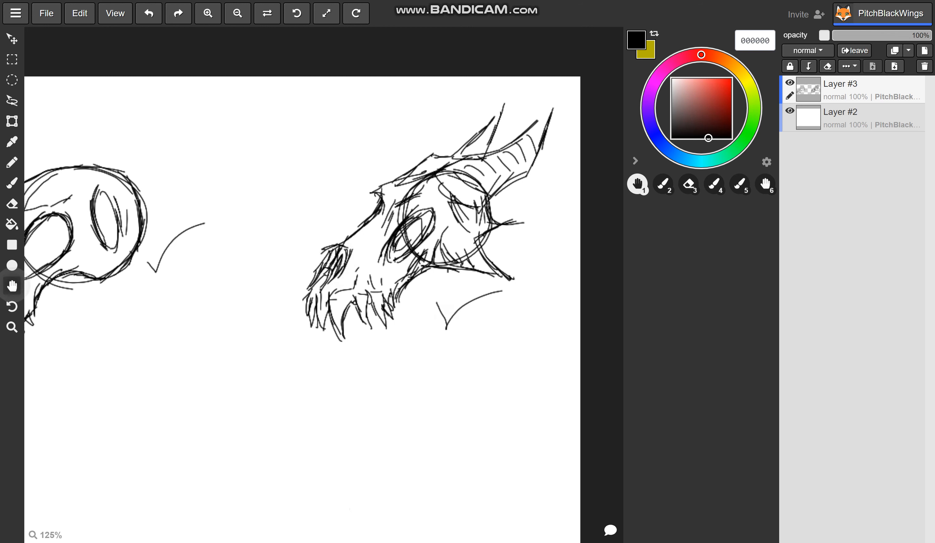
- Draw a rounded cranium circle for a third skull in the blank area below the first skull
{"action": "key", "text": "h"}
{"action": "mouse_move", "coordinate": [298, 298]}
{"action": "left_mouse_down"}
{"action": "mouse_move", "coordinate": [349, 226]}
{"action": "mouse_move", "coordinate": [489, 160]}
{"action": "left_mouse_up"}
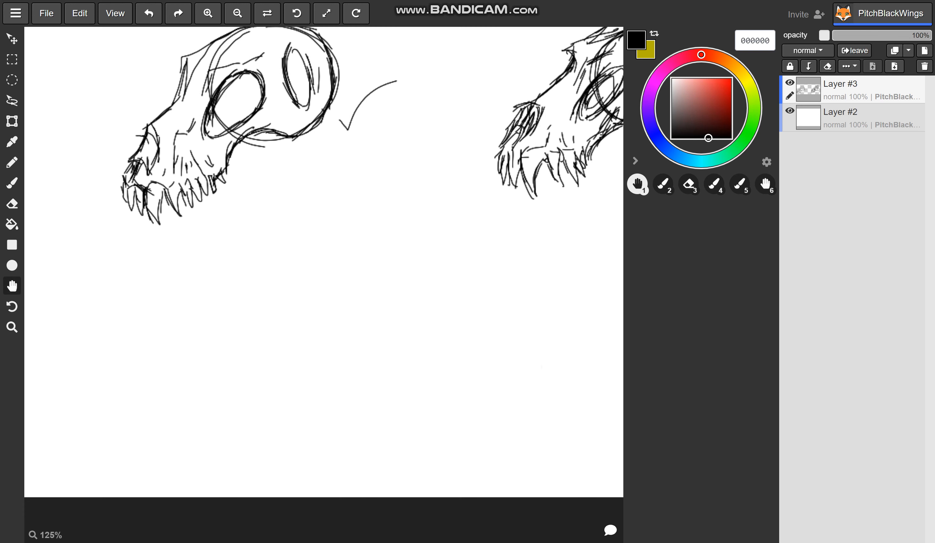
{"action": "key", "text": "plus"}
{"action": "key", "text": "b"}
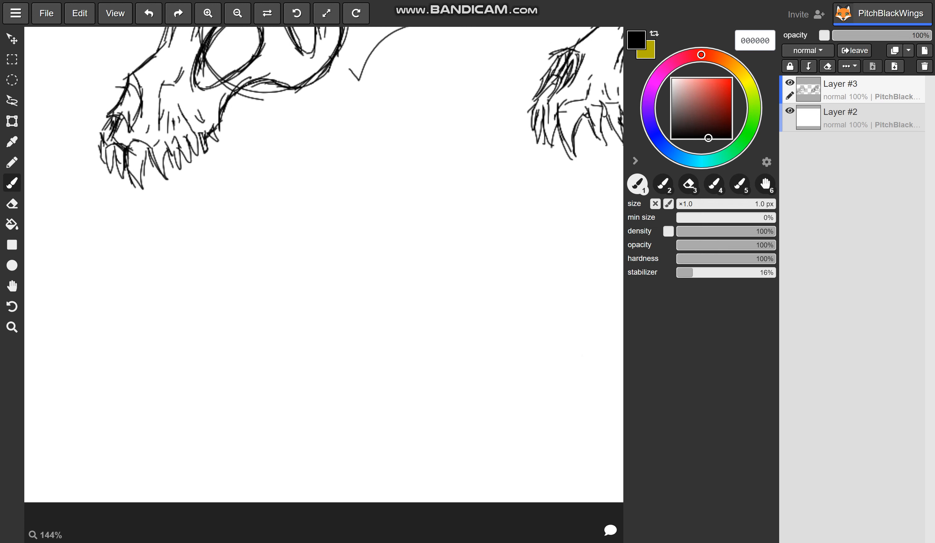
{"action": "mouse_move", "coordinate": [296, 240]}
{"action": "left_mouse_down"}
{"action": "mouse_move", "coordinate": [322, 325]}
{"action": "mouse_move", "coordinate": [302, 235]}
{"action": "mouse_move", "coordinate": [296, 336]}
{"action": "left_mouse_up"}
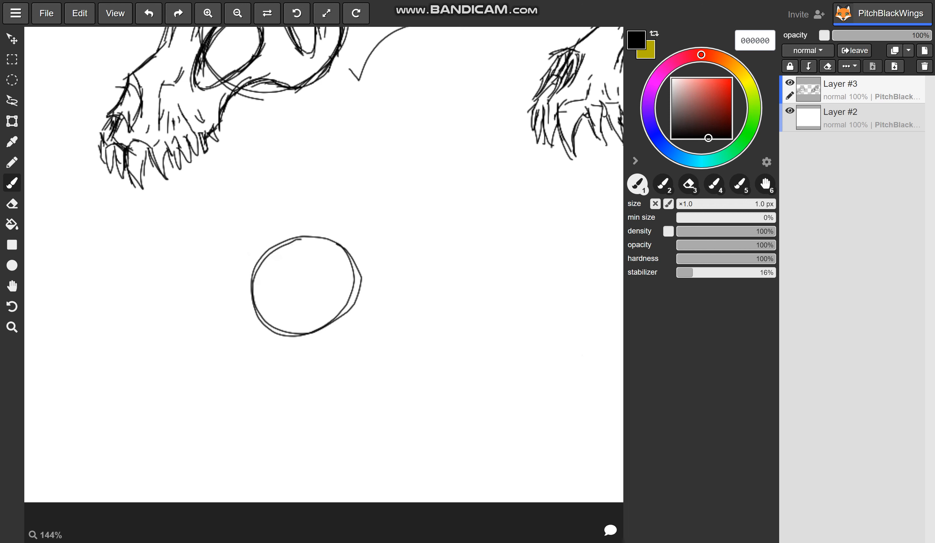
- Sketch the third skull's short toothed snout and jaw, and draw a round eye socket inside the cranium
{"action": "mouse_move", "coordinate": [261, 263]}
{"action": "left_mouse_down"}
{"action": "mouse_move", "coordinate": [230, 300]}
{"action": "mouse_move", "coordinate": [221, 337]}
{"action": "mouse_move", "coordinate": [241, 355]}
{"action": "mouse_move", "coordinate": [234, 338]}
{"action": "mouse_move", "coordinate": [263, 330]}
{"action": "left_mouse_up"}
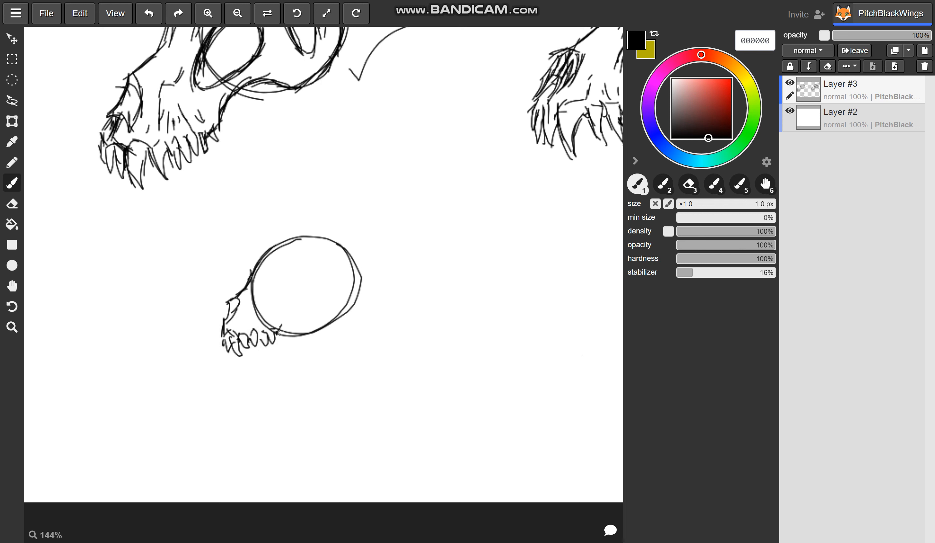
{"action": "mouse_move", "coordinate": [289, 321]}
{"action": "left_mouse_down"}
{"action": "mouse_move", "coordinate": [319, 319]}
{"action": "mouse_move", "coordinate": [353, 293]}
{"action": "mouse_move", "coordinate": [363, 266]}
{"action": "mouse_move", "coordinate": [306, 234]}
{"action": "mouse_move", "coordinate": [285, 238]}
{"action": "mouse_move", "coordinate": [281, 304]}
{"action": "left_mouse_up"}
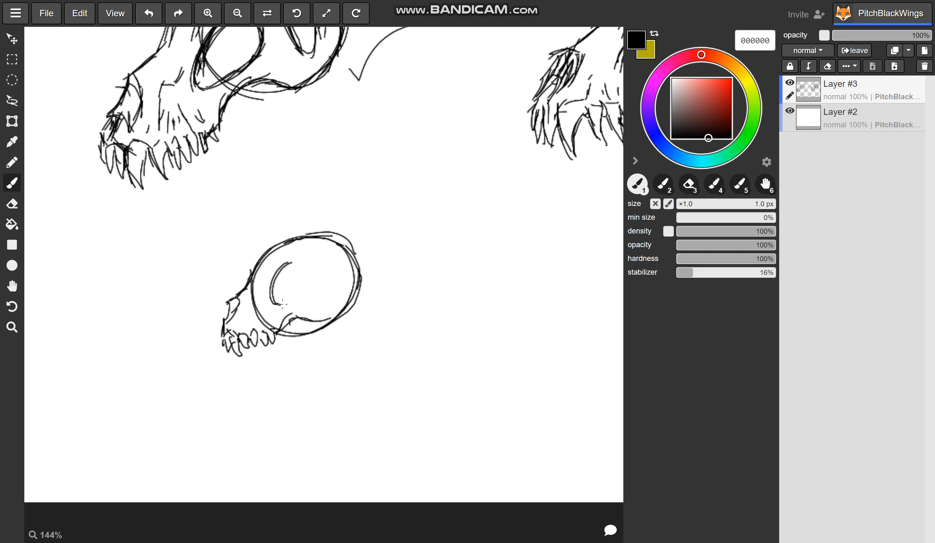
{"action": "mouse_move", "coordinate": [298, 262]}
{"action": "left_mouse_down"}
{"action": "mouse_move", "coordinate": [299, 294]}
{"action": "mouse_move", "coordinate": [273, 298]}
{"action": "mouse_move", "coordinate": [307, 275]}
{"action": "mouse_move", "coordinate": [291, 263]}
{"action": "mouse_move", "coordinate": [286, 296]}
{"action": "left_mouse_up"}
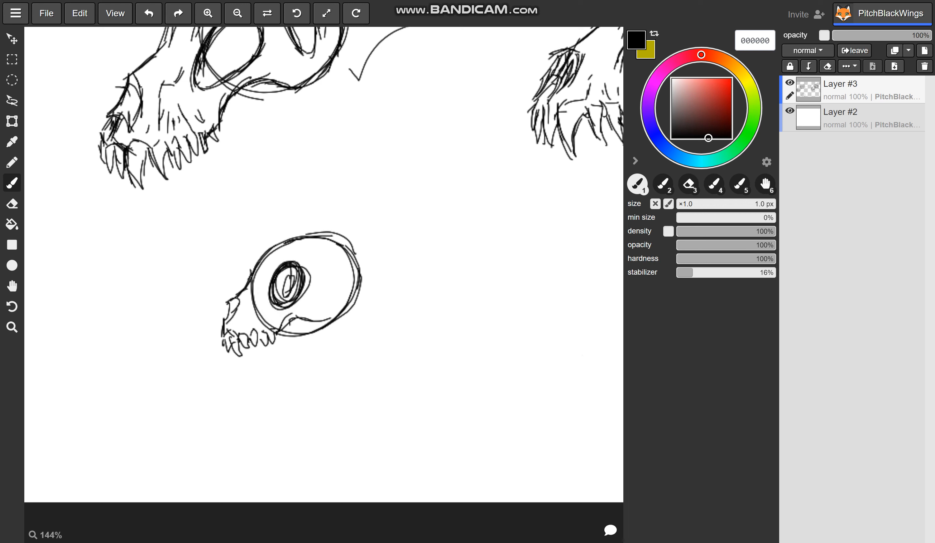
- Add temple lines and shading to the third skull, and draw a check mark beside it
{"action": "mouse_move", "coordinate": [330, 253]}
{"action": "left_mouse_down"}
{"action": "mouse_move", "coordinate": [334, 294]}
{"action": "mouse_move", "coordinate": [353, 285]}
{"action": "left_mouse_up"}
{"action": "mouse_move", "coordinate": [337, 319]}
{"action": "left_mouse_down"}
{"action": "mouse_move", "coordinate": [295, 317]}
{"action": "mouse_move", "coordinate": [250, 333]}
{"action": "mouse_move", "coordinate": [252, 310]}
{"action": "mouse_move", "coordinate": [238, 338]}
{"action": "left_mouse_up"}
{"action": "left_click_drag", "start_coordinate": [261, 306], "coordinate": [283, 338]}
{"action": "mouse_move", "coordinate": [261, 263]}
{"action": "left_mouse_down"}
{"action": "mouse_move", "coordinate": [255, 287]}
{"action": "mouse_move", "coordinate": [302, 248]}
{"action": "mouse_move", "coordinate": [339, 289]}
{"action": "mouse_move", "coordinate": [328, 314]}
{"action": "mouse_move", "coordinate": [322, 297]}
{"action": "mouse_move", "coordinate": [344, 308]}
{"action": "left_mouse_up"}
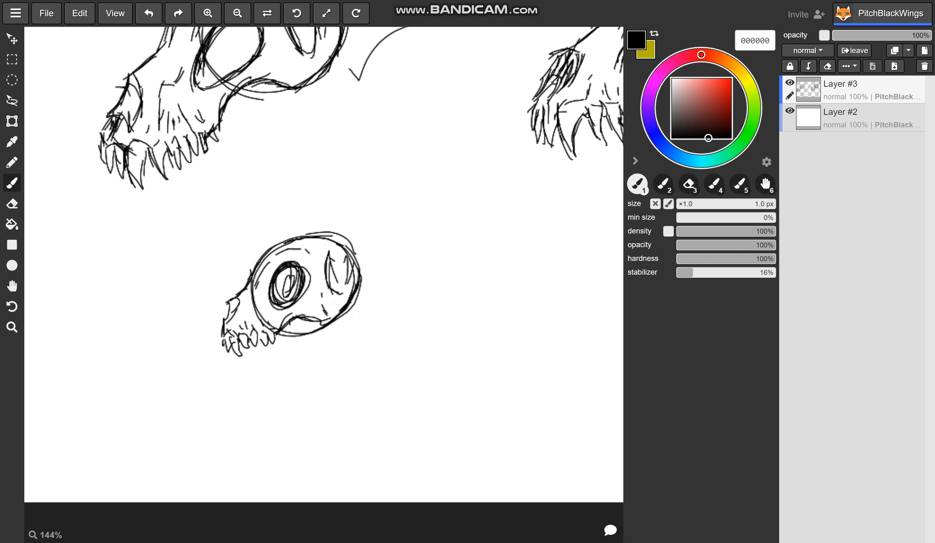
{"action": "left_click_drag", "start_coordinate": [232, 302], "coordinate": [234, 310]}
{"action": "left_click_drag", "start_coordinate": [358, 323], "coordinate": [399, 295]}
- Draw a fourth skull's cranium circle below the second skull, and sketch its snout with small front teeth
{"action": "key", "text": "space"}
{"action": "left_click_drag", "start_coordinate": [447, 201], "coordinate": [184, 206]}
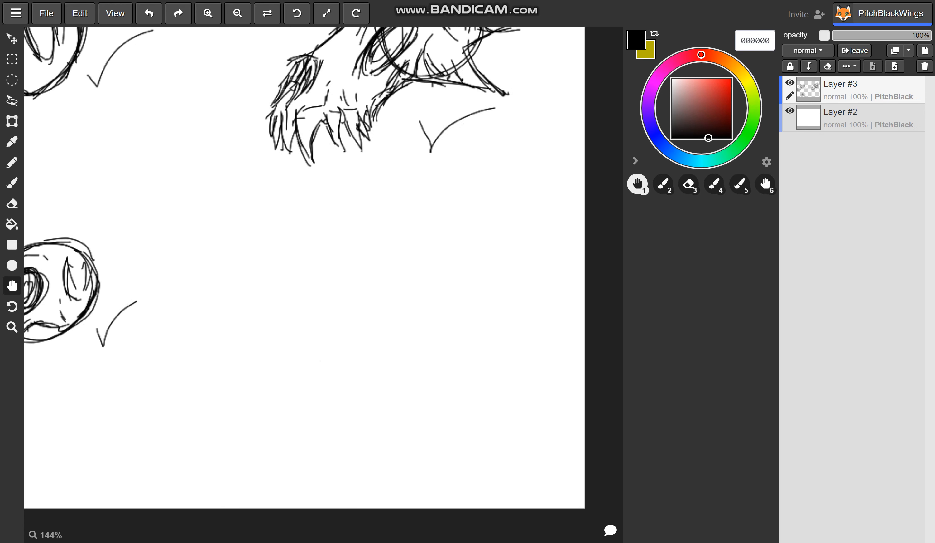
{"action": "left_click", "coordinate": [11, 186]}
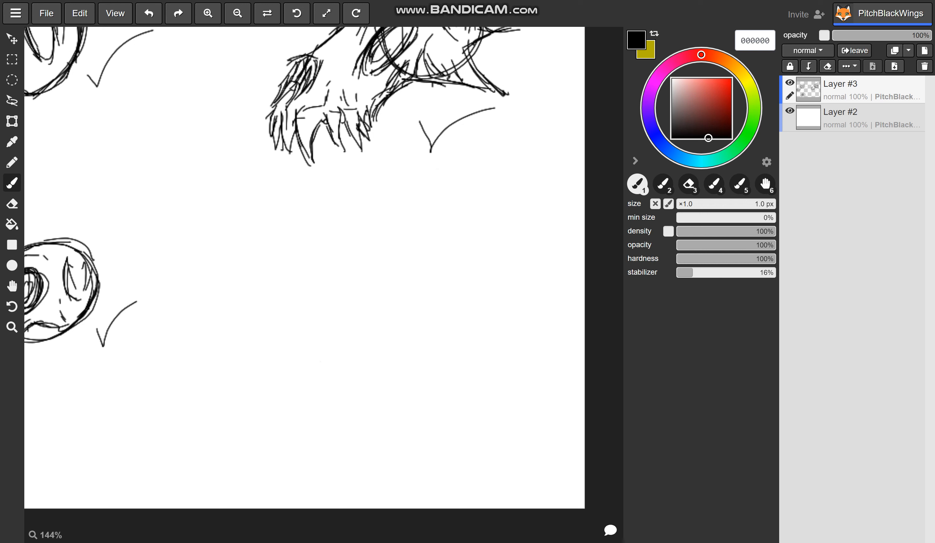
{"action": "mouse_move", "coordinate": [410, 247]}
{"action": "left_mouse_down"}
{"action": "mouse_move", "coordinate": [464, 272]}
{"action": "mouse_move", "coordinate": [448, 249]}
{"action": "mouse_move", "coordinate": [399, 246]}
{"action": "mouse_move", "coordinate": [324, 316]}
{"action": "mouse_move", "coordinate": [334, 341]}
{"action": "mouse_move", "coordinate": [320, 345]}
{"action": "left_mouse_up"}
{"action": "mouse_move", "coordinate": [321, 345]}
{"action": "left_mouse_down"}
{"action": "mouse_move", "coordinate": [345, 324]}
{"action": "mouse_move", "coordinate": [339, 332]}
{"action": "mouse_move", "coordinate": [328, 319]}
{"action": "mouse_move", "coordinate": [313, 358]}
{"action": "left_mouse_up"}
{"action": "mouse_move", "coordinate": [319, 342]}
{"action": "left_mouse_down"}
{"action": "mouse_move", "coordinate": [314, 357]}
{"action": "mouse_move", "coordinate": [328, 372]}
{"action": "left_mouse_up"}
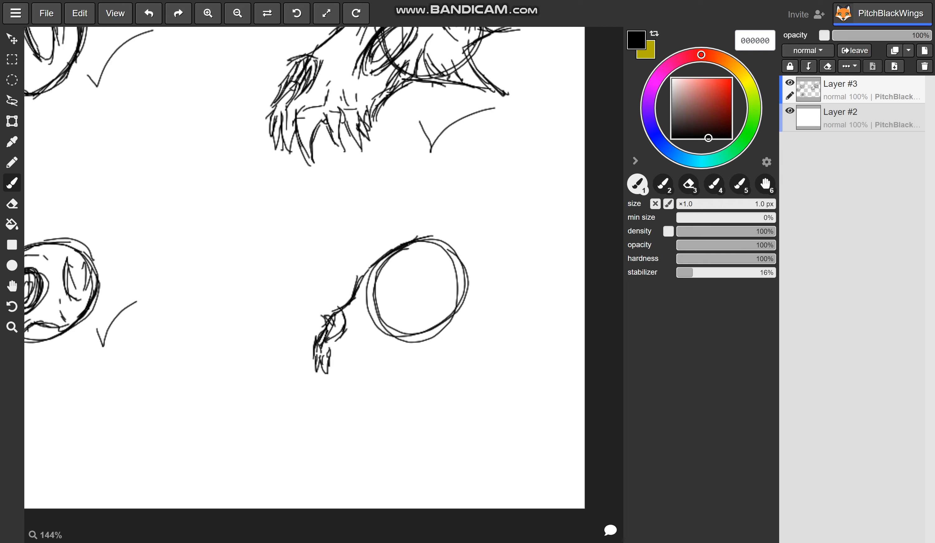
- Sketch a large upward-curving tusk from the fourth skull's upper jaw, with shading lines around its root
{"action": "left_click_drag", "start_coordinate": [354, 341], "coordinate": [335, 362]}
{"action": "mouse_move", "coordinate": [357, 341]}
{"action": "left_mouse_down"}
{"action": "mouse_move", "coordinate": [365, 367]}
{"action": "mouse_move", "coordinate": [336, 393]}
{"action": "left_mouse_up"}
{"action": "mouse_move", "coordinate": [334, 354]}
{"action": "left_mouse_down"}
{"action": "mouse_move", "coordinate": [319, 381]}
{"action": "mouse_move", "coordinate": [306, 378]}
{"action": "mouse_move", "coordinate": [284, 346]}
{"action": "mouse_move", "coordinate": [294, 387]}
{"action": "left_mouse_up"}
{"action": "mouse_move", "coordinate": [286, 342]}
{"action": "left_mouse_down"}
{"action": "mouse_move", "coordinate": [306, 401]}
{"action": "mouse_move", "coordinate": [344, 391]}
{"action": "mouse_move", "coordinate": [368, 330]}
{"action": "mouse_move", "coordinate": [368, 338]}
{"action": "mouse_move", "coordinate": [363, 325]}
{"action": "left_mouse_up"}
{"action": "left_click_drag", "start_coordinate": [356, 319], "coordinate": [368, 324]}
{"action": "mouse_move", "coordinate": [364, 316]}
{"action": "left_mouse_down"}
{"action": "mouse_move", "coordinate": [374, 343]}
{"action": "mouse_move", "coordinate": [332, 339]}
{"action": "left_mouse_up"}
{"action": "left_click_drag", "start_coordinate": [342, 313], "coordinate": [335, 338]}
- Sketch small rear teeth behind the tusk, and outline the fourth skull's jaw and back of the cranium
{"action": "left_click_drag", "start_coordinate": [367, 369], "coordinate": [365, 386]}
{"action": "mouse_move", "coordinate": [368, 357]}
{"action": "left_mouse_down"}
{"action": "mouse_move", "coordinate": [370, 376]}
{"action": "mouse_move", "coordinate": [385, 354]}
{"action": "mouse_move", "coordinate": [386, 364]}
{"action": "left_mouse_up"}
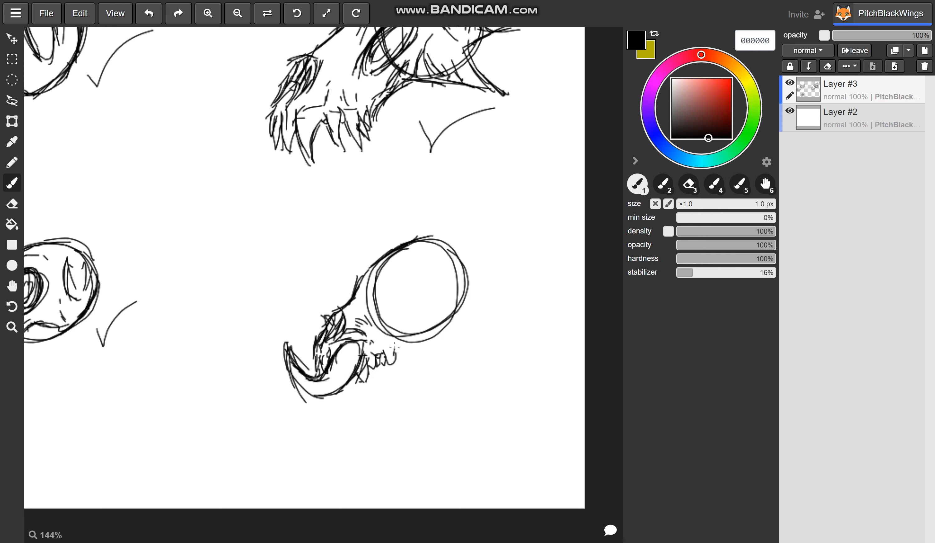
{"action": "mouse_move", "coordinate": [395, 357]}
{"action": "left_mouse_down"}
{"action": "mouse_move", "coordinate": [468, 301]}
{"action": "mouse_move", "coordinate": [472, 273]}
{"action": "left_mouse_up"}
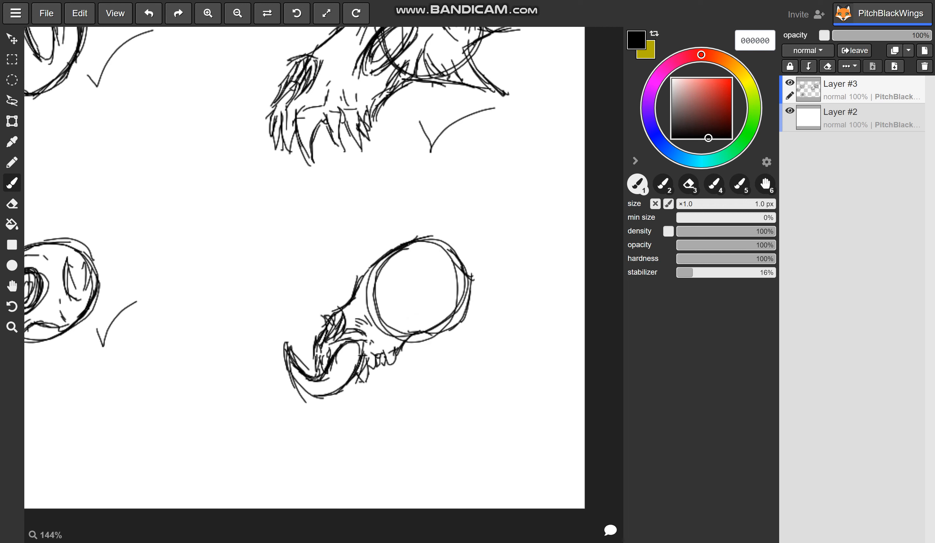
- Sketch a tilted oval eye socket inside the front of the fourth skull's cranium
{"action": "mouse_move", "coordinate": [407, 271]}
{"action": "left_mouse_down"}
{"action": "mouse_move", "coordinate": [387, 317]}
{"action": "mouse_move", "coordinate": [421, 306]}
{"action": "mouse_move", "coordinate": [406, 322]}
{"action": "left_mouse_up"}
{"action": "mouse_move", "coordinate": [396, 286]}
{"action": "left_mouse_down"}
{"action": "mouse_move", "coordinate": [391, 325]}
{"action": "mouse_move", "coordinate": [385, 287]}
{"action": "left_mouse_up"}
{"action": "left_click_drag", "start_coordinate": [421, 271], "coordinate": [400, 324]}
{"action": "left_click_drag", "start_coordinate": [405, 287], "coordinate": [389, 324]}
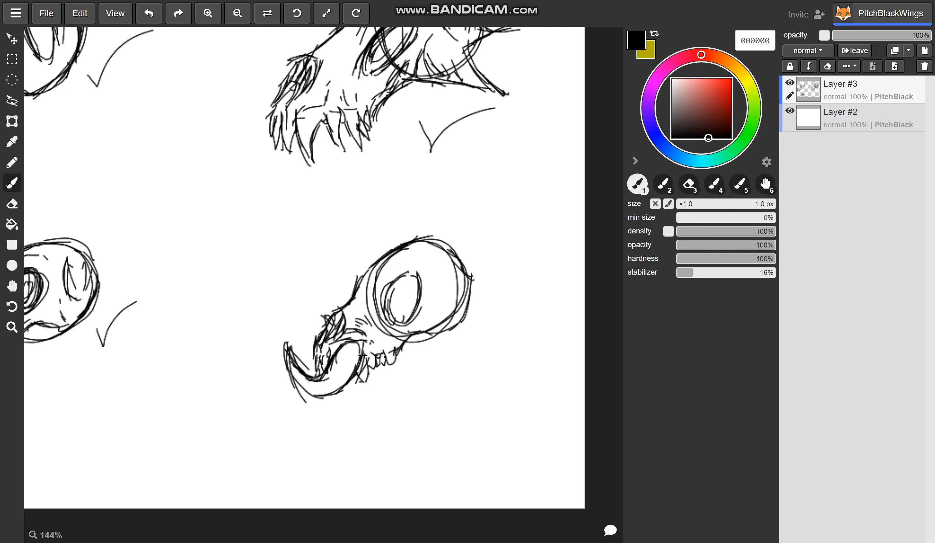
- Thicken the tip and inner curve of the fourth skull's tusk, undoing the unwanted last strokes
{"action": "mouse_move", "coordinate": [311, 367]}
{"action": "left_mouse_down"}
{"action": "mouse_move", "coordinate": [294, 340]}
{"action": "mouse_move", "coordinate": [274, 377]}
{"action": "mouse_move", "coordinate": [293, 380]}
{"action": "left_mouse_up"}
{"action": "left_click", "coordinate": [149, 13]}
{"action": "left_click", "coordinate": [148, 13]}
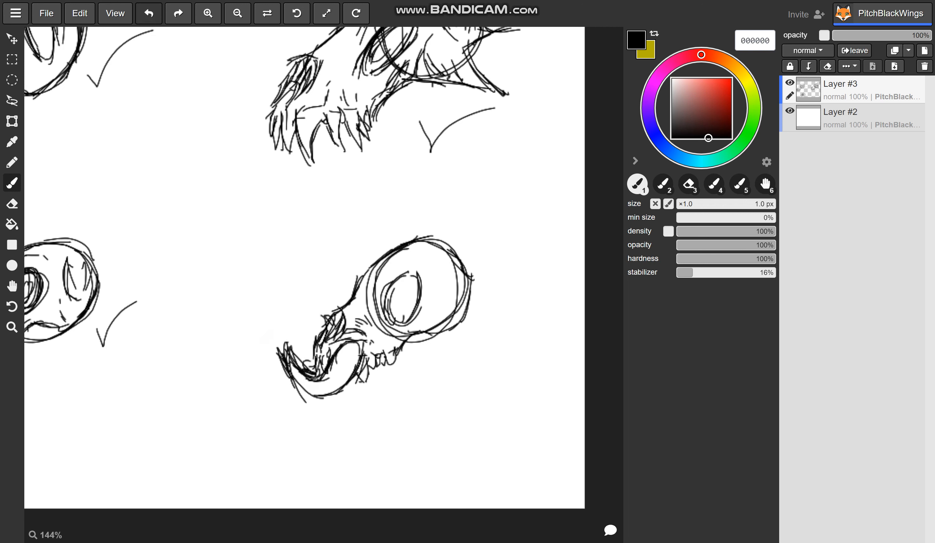
- Sketch a narrow curved hollow at the back of the tusked skull's cranium and a tick-shaped neck line behind it
{"action": "mouse_move", "coordinate": [439, 262]}
{"action": "left_mouse_down"}
{"action": "mouse_move", "coordinate": [446, 302]}
{"action": "mouse_move", "coordinate": [455, 305]}
{"action": "left_mouse_up"}
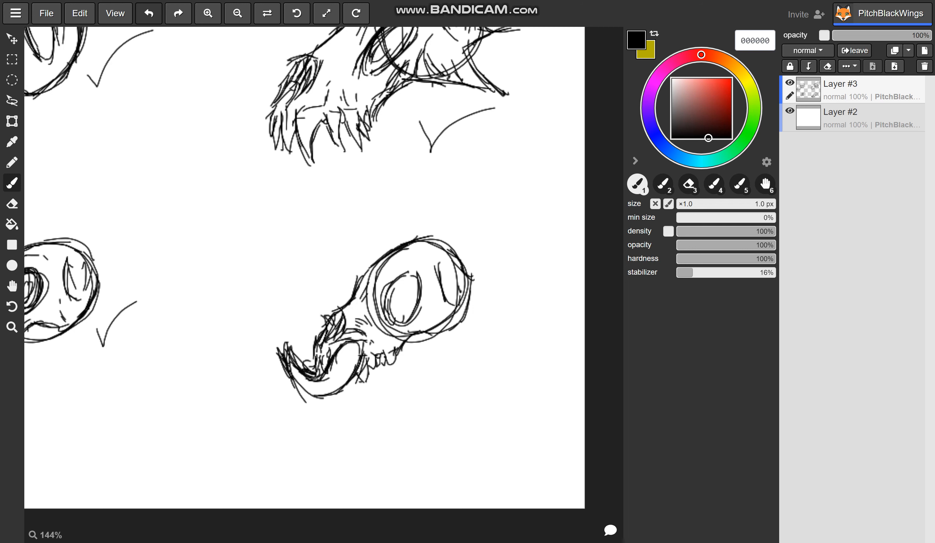
{"action": "left_click_drag", "start_coordinate": [477, 345], "coordinate": [524, 318]}
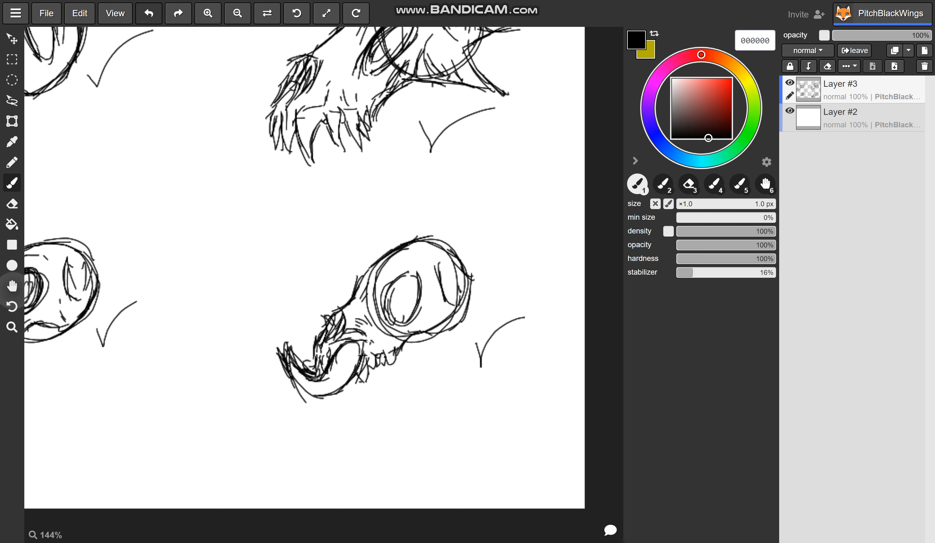
- Sketch a large pointed near ear above the large canine skull, with fur strokes running down behind the cranium
{"action": "left_click", "coordinate": [12, 286]}
{"action": "mouse_move", "coordinate": [157, 208]}
{"action": "left_mouse_down"}
{"action": "mouse_move", "coordinate": [221, 296]}
{"action": "mouse_move", "coordinate": [445, 417]}
{"action": "left_mouse_up"}
{"action": "key", "text": "b"}
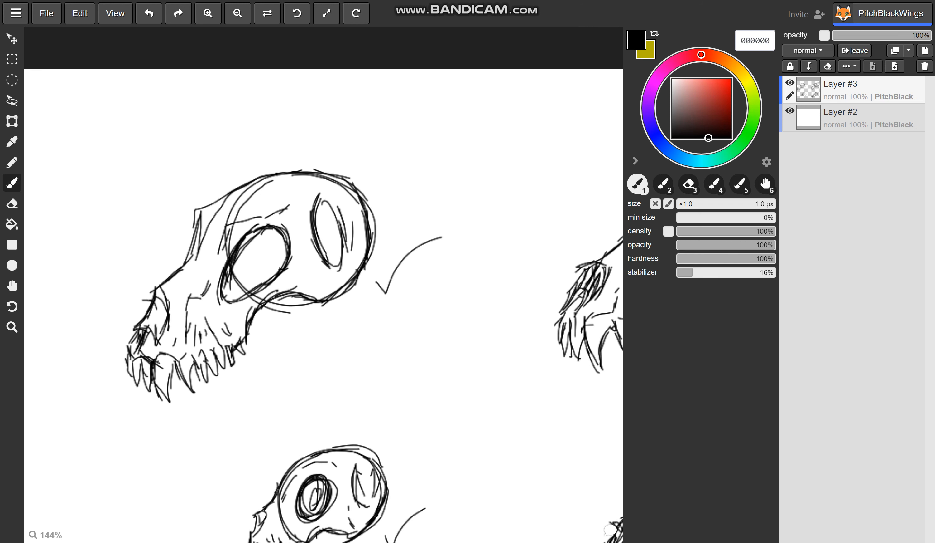
{"action": "mouse_move", "coordinate": [383, 186]}
{"action": "left_mouse_down"}
{"action": "mouse_move", "coordinate": [352, 133]}
{"action": "mouse_move", "coordinate": [280, 92]}
{"action": "mouse_move", "coordinate": [283, 103]}
{"action": "left_mouse_up"}
{"action": "mouse_move", "coordinate": [250, 70]}
{"action": "left_mouse_down"}
{"action": "mouse_move", "coordinate": [228, 154]}
{"action": "mouse_move", "coordinate": [232, 185]}
{"action": "left_mouse_up"}
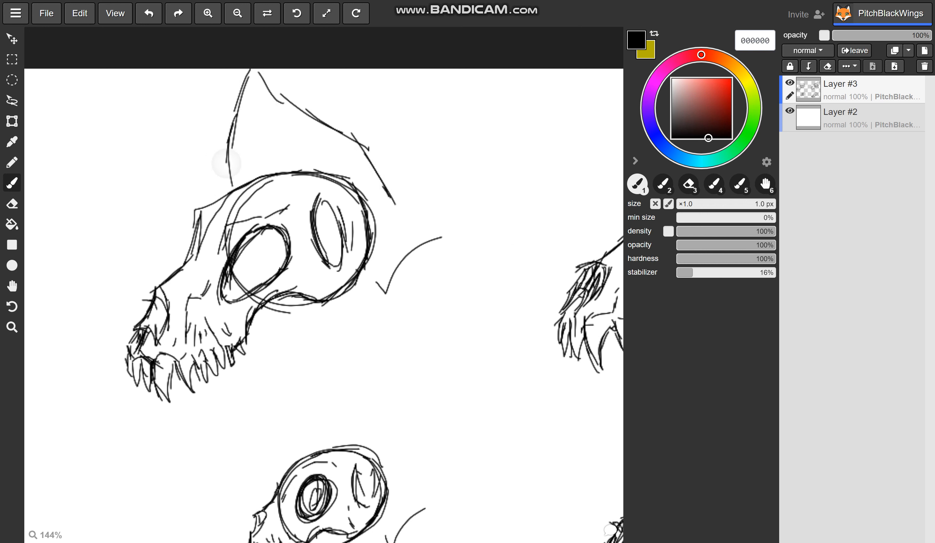
{"action": "left_click_drag", "start_coordinate": [391, 195], "coordinate": [388, 229]}
{"action": "left_click_drag", "start_coordinate": [409, 201], "coordinate": [390, 252]}
{"action": "left_click_drag", "start_coordinate": [395, 252], "coordinate": [409, 291]}
- Sketch the canine skull's pointed far ear above the brow and add inner fold lines to the near ear
{"action": "left_click_drag", "start_coordinate": [238, 181], "coordinate": [182, 112]}
{"action": "left_click_drag", "start_coordinate": [169, 94], "coordinate": [162, 175]}
{"action": "left_click_drag", "start_coordinate": [157, 113], "coordinate": [171, 268]}
{"action": "left_click_drag", "start_coordinate": [152, 130], "coordinate": [156, 184]}
{"action": "left_click_drag", "start_coordinate": [277, 104], "coordinate": [328, 177]}
{"action": "left_click_drag", "start_coordinate": [316, 138], "coordinate": [330, 187]}
{"action": "left_click_drag", "start_coordinate": [333, 143], "coordinate": [335, 186]}
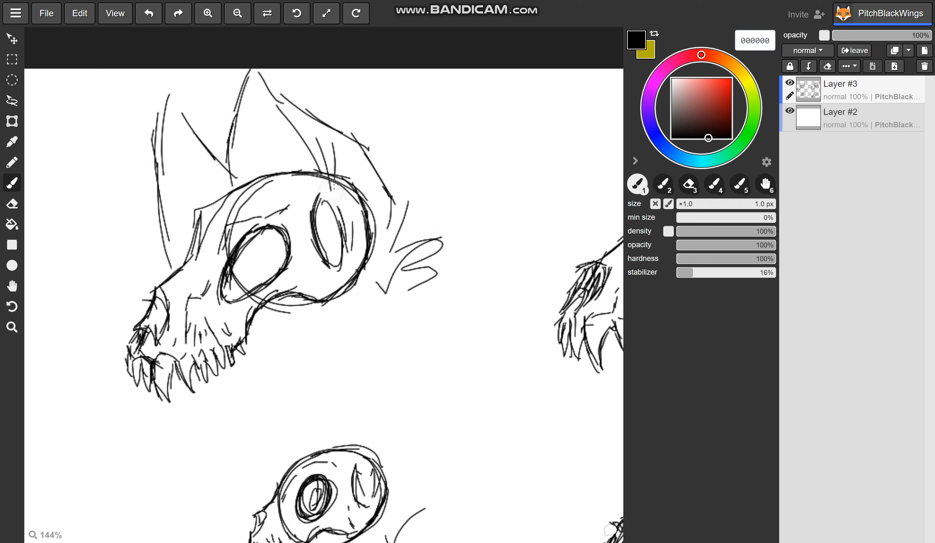
{"action": "left_click_drag", "start_coordinate": [166, 90], "coordinate": [227, 143]}
{"action": "left_click_drag", "start_coordinate": [176, 107], "coordinate": [211, 137]}
- Sketch curved webbing between the horn and the rear spikes of the horned dragon skull to form a frill
{"action": "key", "text": "h"}
{"action": "mouse_move", "coordinate": [485, 298]}
{"action": "left_mouse_down"}
{"action": "mouse_move", "coordinate": [298, 190]}
{"action": "mouse_move", "coordinate": [74, 264]}
{"action": "mouse_move", "coordinate": [75, 295]}
{"action": "left_mouse_up"}
{"action": "key", "text": "b"}
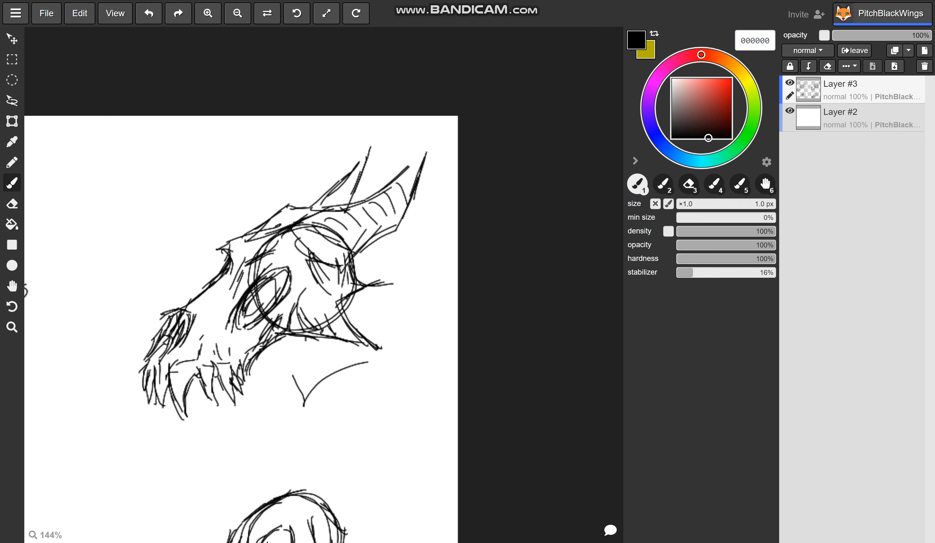
{"action": "left_click_drag", "start_coordinate": [384, 235], "coordinate": [369, 281]}
{"action": "mouse_move", "coordinate": [396, 233]}
{"action": "left_mouse_down"}
{"action": "mouse_move", "coordinate": [374, 255]}
{"action": "mouse_move", "coordinate": [374, 283]}
{"action": "left_mouse_up"}
{"action": "left_click_drag", "start_coordinate": [395, 281], "coordinate": [369, 333]}
- Sketch the dragon skull's lower jaw with a pointed chin, and add spikes behind the frill and on the neck
{"action": "mouse_move", "coordinate": [383, 299]}
{"action": "left_mouse_down"}
{"action": "mouse_move", "coordinate": [370, 341]}
{"action": "mouse_move", "coordinate": [290, 370]}
{"action": "left_mouse_up"}
{"action": "mouse_move", "coordinate": [317, 344]}
{"action": "left_mouse_down"}
{"action": "mouse_move", "coordinate": [239, 409]}
{"action": "mouse_move", "coordinate": [204, 462]}
{"action": "mouse_move", "coordinate": [175, 417]}
{"action": "left_mouse_up"}
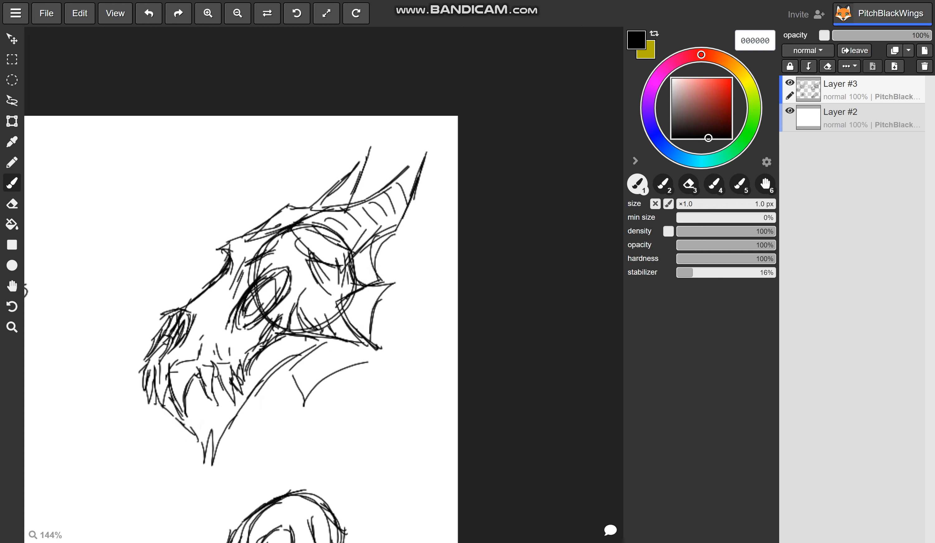
{"action": "left_click_drag", "start_coordinate": [266, 384], "coordinate": [316, 397]}
{"action": "left_click_drag", "start_coordinate": [381, 284], "coordinate": [421, 302]}
{"action": "left_click_drag", "start_coordinate": [382, 293], "coordinate": [418, 305]}
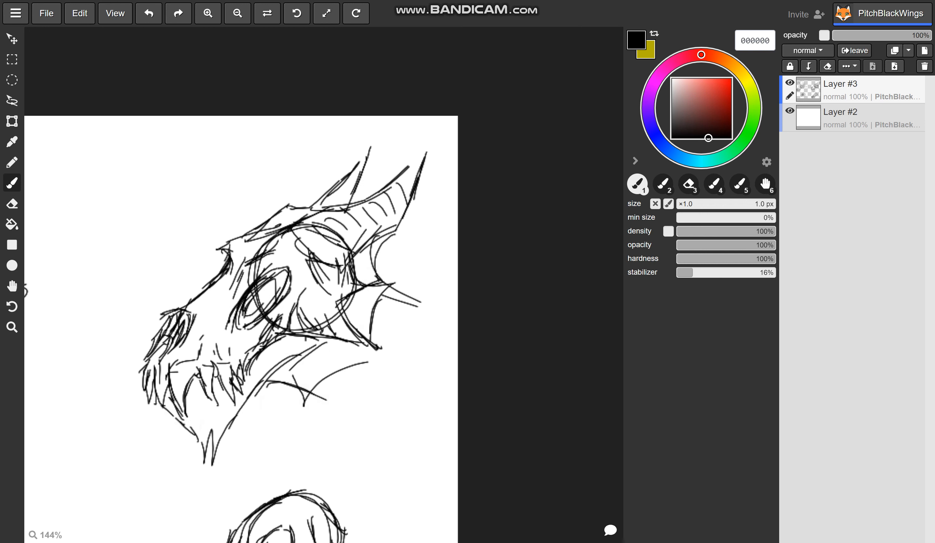
{"action": "mouse_move", "coordinate": [327, 372]}
{"action": "left_mouse_down"}
{"action": "mouse_move", "coordinate": [257, 388]}
{"action": "mouse_move", "coordinate": [334, 399]}
{"action": "left_mouse_up"}
{"action": "left_click_drag", "start_coordinate": [330, 386], "coordinate": [329, 403]}
- Sketch a tall near ear rising from the top of the small round skull
{"action": "left_click", "coordinate": [15, 288]}
{"action": "mouse_move", "coordinate": [121, 344]}
{"action": "left_mouse_down"}
{"action": "mouse_move", "coordinate": [379, 213]}
{"action": "mouse_move", "coordinate": [399, 191]}
{"action": "left_mouse_up"}
{"action": "left_click_drag", "start_coordinate": [246, 294], "coordinate": [340, 241]}
{"action": "left_click", "coordinate": [12, 183]}
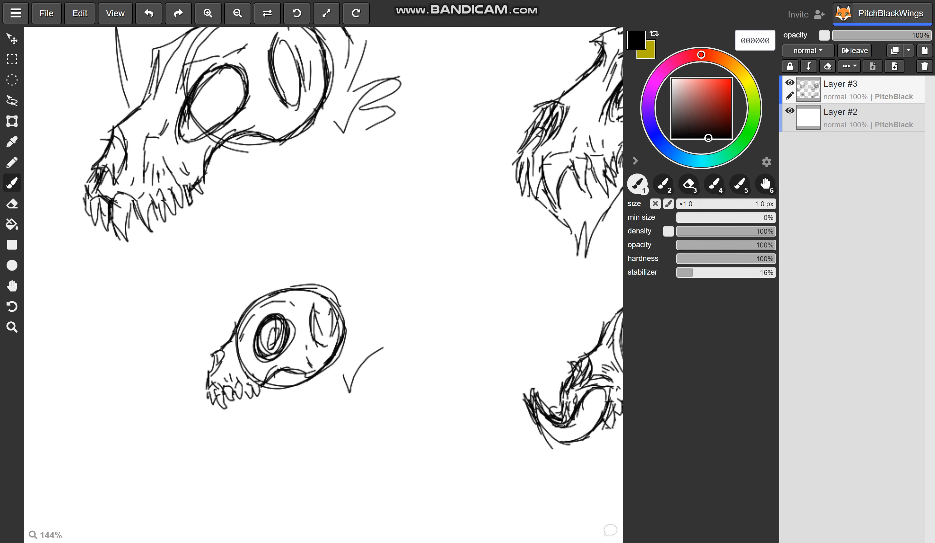
{"action": "mouse_move", "coordinate": [362, 289]}
{"action": "left_mouse_down"}
{"action": "mouse_move", "coordinate": [357, 326]}
{"action": "mouse_move", "coordinate": [367, 261]}
{"action": "left_mouse_up"}
{"action": "left_click_drag", "start_coordinate": [337, 220], "coordinate": [369, 285]}
{"action": "left_click_drag", "start_coordinate": [322, 169], "coordinate": [338, 234]}
{"action": "mouse_move", "coordinate": [329, 160]}
{"action": "left_mouse_down"}
{"action": "mouse_move", "coordinate": [276, 214]}
{"action": "mouse_move", "coordinate": [290, 295]}
{"action": "mouse_move", "coordinate": [311, 313]}
{"action": "left_mouse_up"}
{"action": "left_click_drag", "start_coordinate": [328, 207], "coordinate": [331, 285]}
- Sketch the small round skull's far ear with an inner fold line
{"action": "left_click_drag", "start_coordinate": [264, 254], "coordinate": [290, 285]}
{"action": "left_click_drag", "start_coordinate": [253, 220], "coordinate": [262, 275]}
{"action": "mouse_move", "coordinate": [248, 182]}
{"action": "left_mouse_down"}
{"action": "mouse_move", "coordinate": [222, 246]}
{"action": "mouse_move", "coordinate": [240, 316]}
{"action": "mouse_move", "coordinate": [258, 218]}
{"action": "left_mouse_up"}
{"action": "left_click_drag", "start_coordinate": [254, 226], "coordinate": [263, 276]}
- Sketch fur tufts behind the small round skull, its lower jaw line, and short neck strokes underneath
{"action": "mouse_move", "coordinate": [347, 326]}
{"action": "left_mouse_down"}
{"action": "mouse_move", "coordinate": [372, 344]}
{"action": "mouse_move", "coordinate": [361, 360]}
{"action": "left_mouse_up"}
{"action": "left_click_drag", "start_coordinate": [376, 357], "coordinate": [350, 390]}
{"action": "left_click_drag", "start_coordinate": [339, 394], "coordinate": [334, 411]}
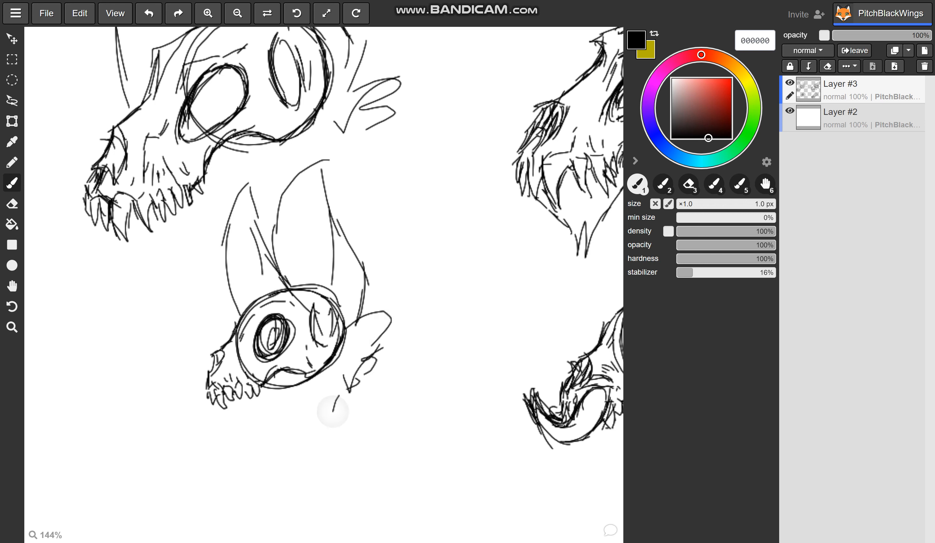
{"action": "left_click_drag", "start_coordinate": [225, 403], "coordinate": [283, 399]}
{"action": "mouse_move", "coordinate": [291, 399]}
{"action": "left_mouse_down"}
{"action": "mouse_move", "coordinate": [310, 382]}
{"action": "mouse_move", "coordinate": [275, 417]}
{"action": "left_mouse_up"}
{"action": "left_click_drag", "start_coordinate": [268, 394], "coordinate": [265, 428]}
{"action": "mouse_move", "coordinate": [343, 385]}
{"action": "left_mouse_down"}
{"action": "mouse_move", "coordinate": [345, 426]}
{"action": "mouse_move", "coordinate": [358, 427]}
{"action": "left_mouse_up"}
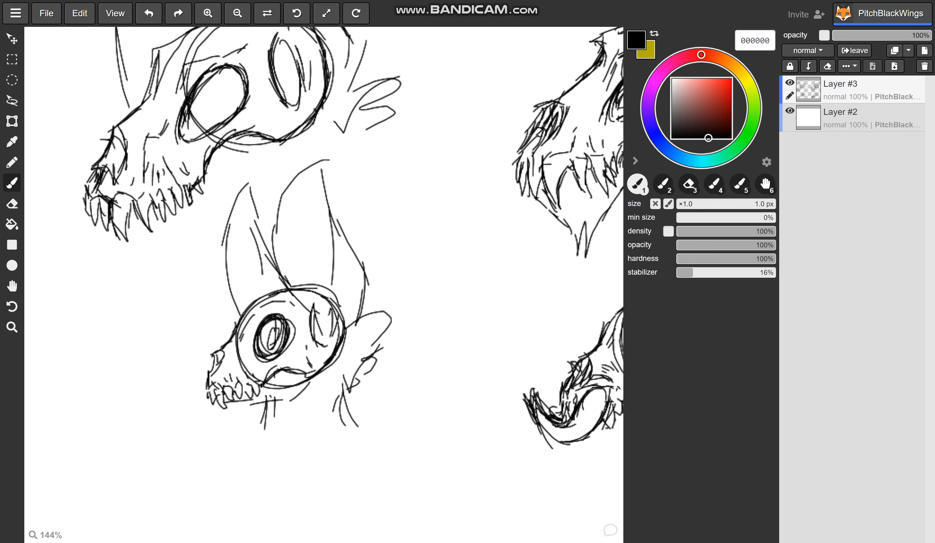
- Sketch a pointed ear, a forehead fur tuft and jagged neck fur around the tusked skull
{"action": "key", "text": "space"}
{"action": "left_click_drag", "start_coordinate": [466, 261], "coordinate": [264, 248]}
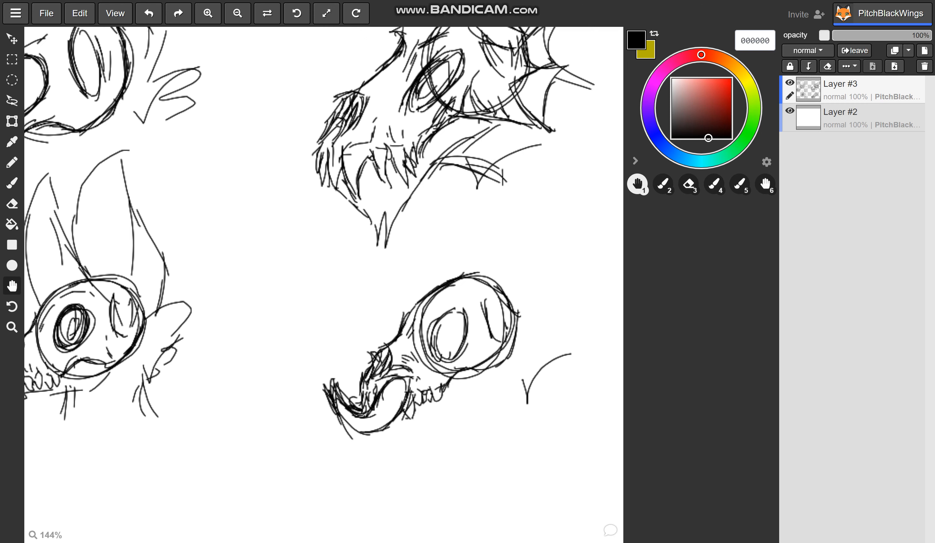
{"action": "left_click_drag", "start_coordinate": [410, 242], "coordinate": [280, 232]}
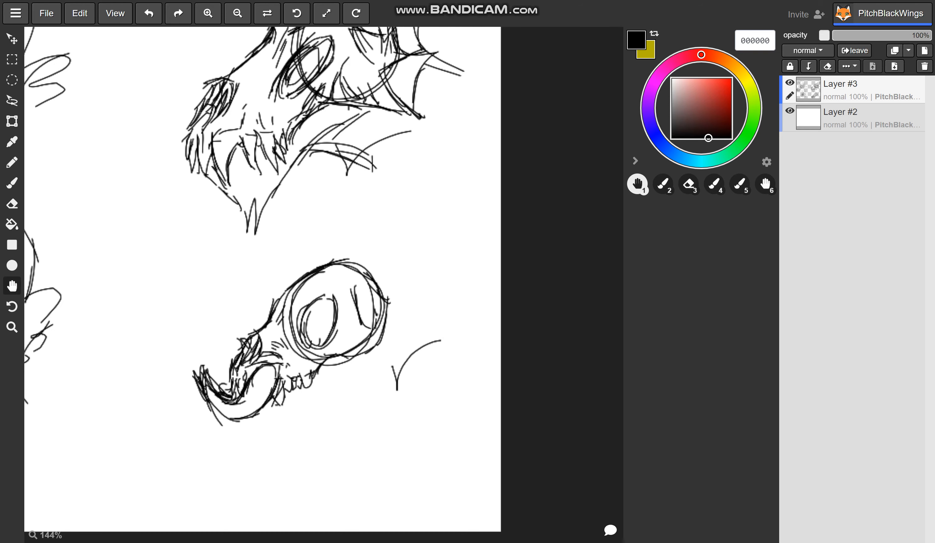
{"action": "left_click_drag", "start_coordinate": [334, 263], "coordinate": [407, 230]}
{"action": "mouse_move", "coordinate": [430, 222]}
{"action": "left_mouse_down"}
{"action": "mouse_move", "coordinate": [424, 288]}
{"action": "mouse_move", "coordinate": [400, 308]}
{"action": "left_mouse_up"}
{"action": "left_click_drag", "start_coordinate": [408, 228], "coordinate": [382, 263]}
{"action": "left_click_drag", "start_coordinate": [396, 241], "coordinate": [376, 293]}
{"action": "mouse_move", "coordinate": [276, 282]}
{"action": "left_mouse_down"}
{"action": "mouse_move", "coordinate": [304, 248]}
{"action": "mouse_move", "coordinate": [332, 251]}
{"action": "mouse_move", "coordinate": [334, 261]}
{"action": "left_mouse_up"}
{"action": "mouse_move", "coordinate": [300, 262]}
{"action": "left_mouse_down"}
{"action": "mouse_move", "coordinate": [284, 290]}
{"action": "mouse_move", "coordinate": [280, 278]}
{"action": "left_mouse_up"}
{"action": "mouse_move", "coordinate": [397, 312]}
{"action": "left_mouse_down"}
{"action": "mouse_move", "coordinate": [431, 307]}
{"action": "mouse_move", "coordinate": [400, 377]}
{"action": "left_mouse_up"}
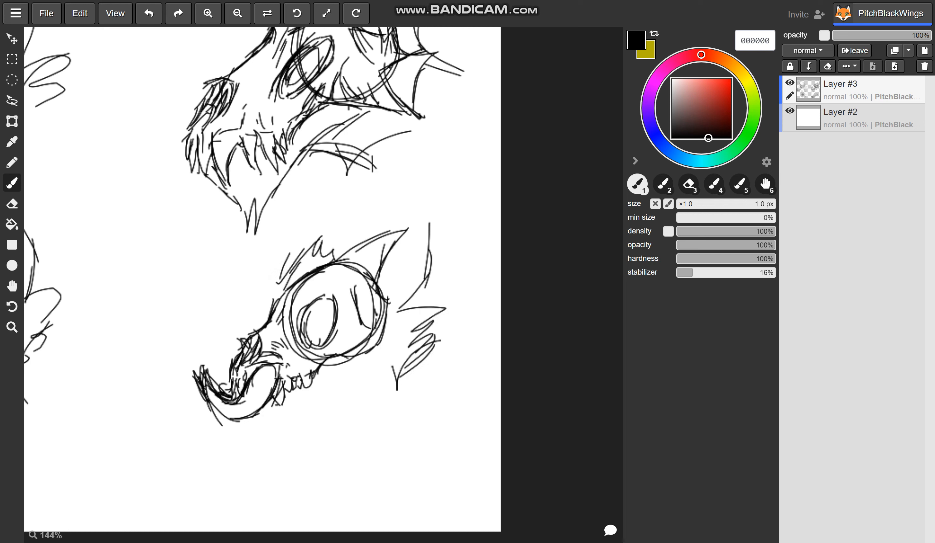
- Sketch the tusked skull's lower jaw and throat fur, with neck strokes below and a fur tuft extending behind
{"action": "mouse_move", "coordinate": [276, 398]}
{"action": "left_mouse_down"}
{"action": "mouse_move", "coordinate": [267, 424]}
{"action": "mouse_move", "coordinate": [327, 388]}
{"action": "mouse_move", "coordinate": [343, 398]}
{"action": "left_mouse_up"}
{"action": "mouse_move", "coordinate": [344, 395]}
{"action": "left_mouse_down"}
{"action": "mouse_move", "coordinate": [358, 403]}
{"action": "mouse_move", "coordinate": [320, 426]}
{"action": "left_mouse_up"}
{"action": "left_click_drag", "start_coordinate": [329, 413], "coordinate": [328, 448]}
{"action": "left_click_drag", "start_coordinate": [340, 422], "coordinate": [343, 447]}
{"action": "mouse_move", "coordinate": [424, 351]}
{"action": "left_mouse_down"}
{"action": "mouse_move", "coordinate": [474, 349]}
{"action": "mouse_move", "coordinate": [461, 388]}
{"action": "mouse_move", "coordinate": [476, 393]}
{"action": "left_mouse_up"}
- Zoom out to 83% and center the canvas to review all four creature head sketches together
{"action": "left_click", "coordinate": [12, 285]}
{"action": "left_click_drag", "start_coordinate": [167, 268], "coordinate": [301, 260]}
{"action": "left_click", "coordinate": [241, 9]}
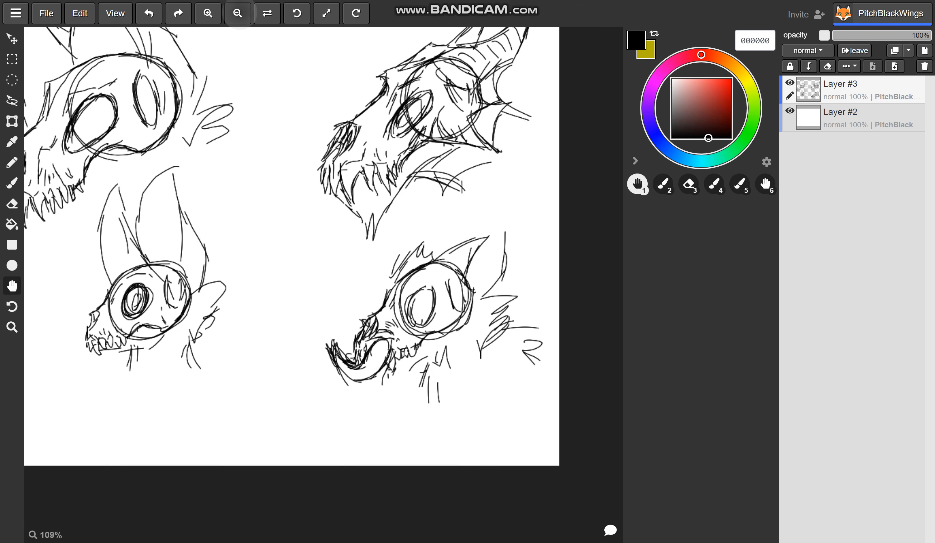
{"action": "left_click", "coordinate": [240, 9]}
{"action": "left_click", "coordinate": [241, 9]}
{"action": "left_click_drag", "start_coordinate": [268, 231], "coordinate": [280, 267]}
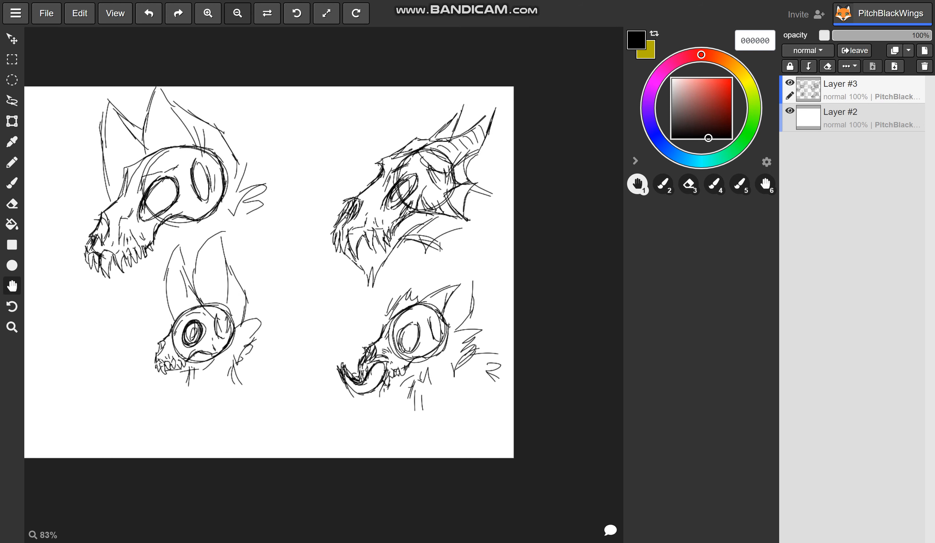